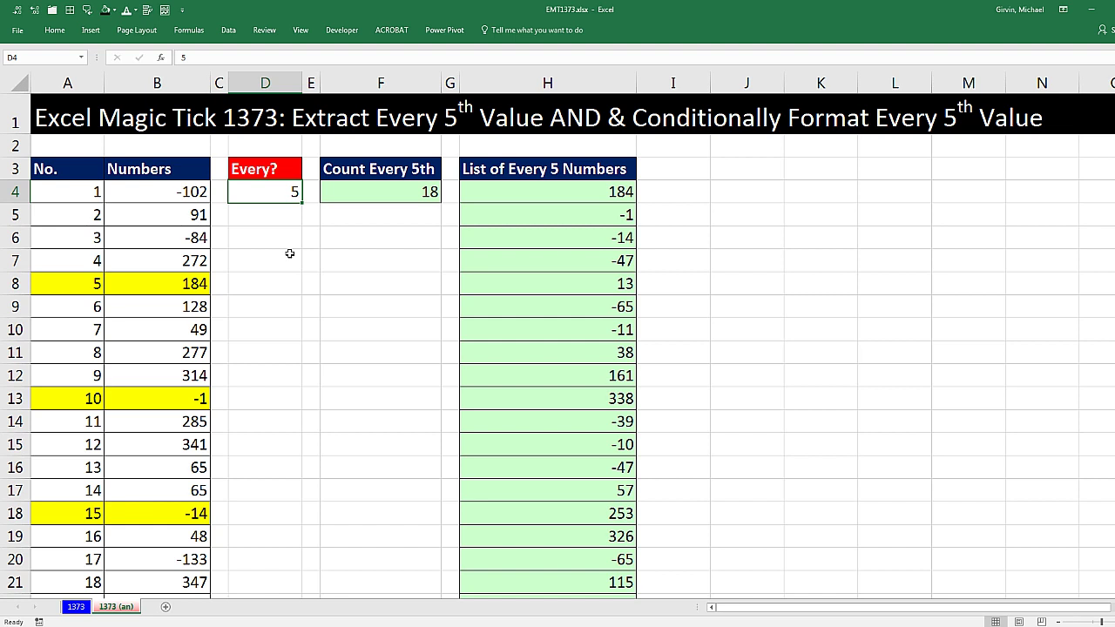
Step: Change the Every? value to 6, then check the updated results in H4, H5, B9 and B15
text(6)
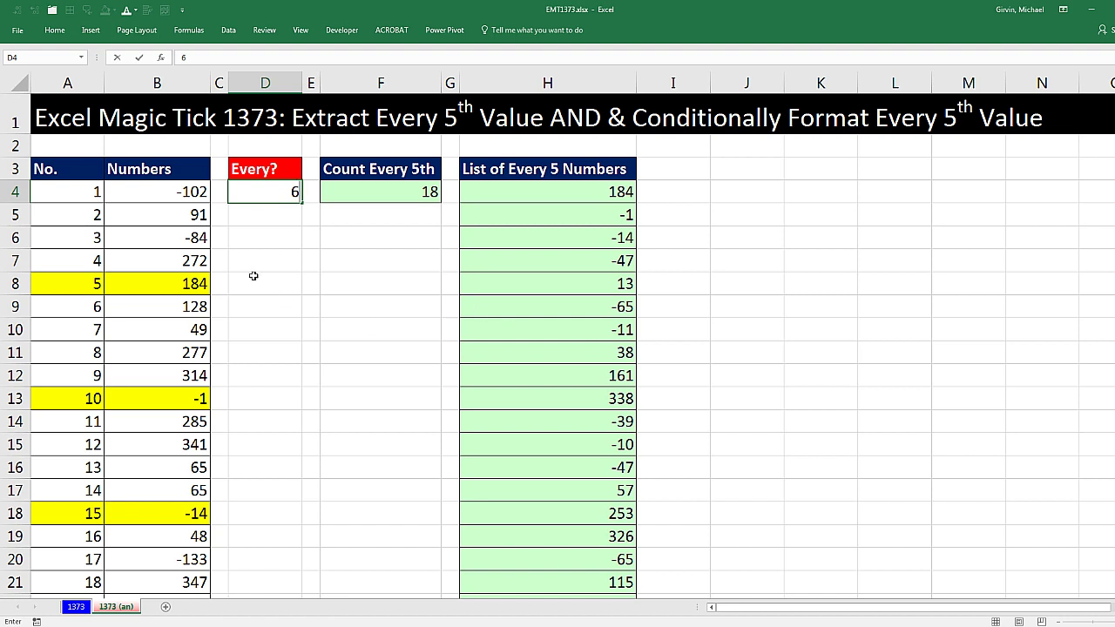
key(Return)
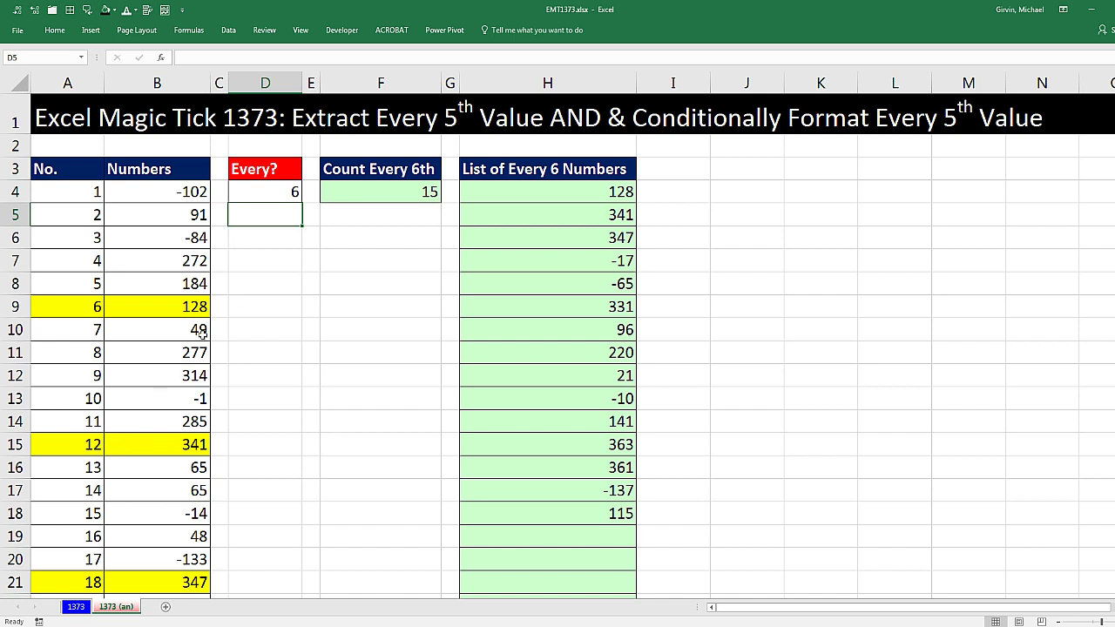
click(536, 197)
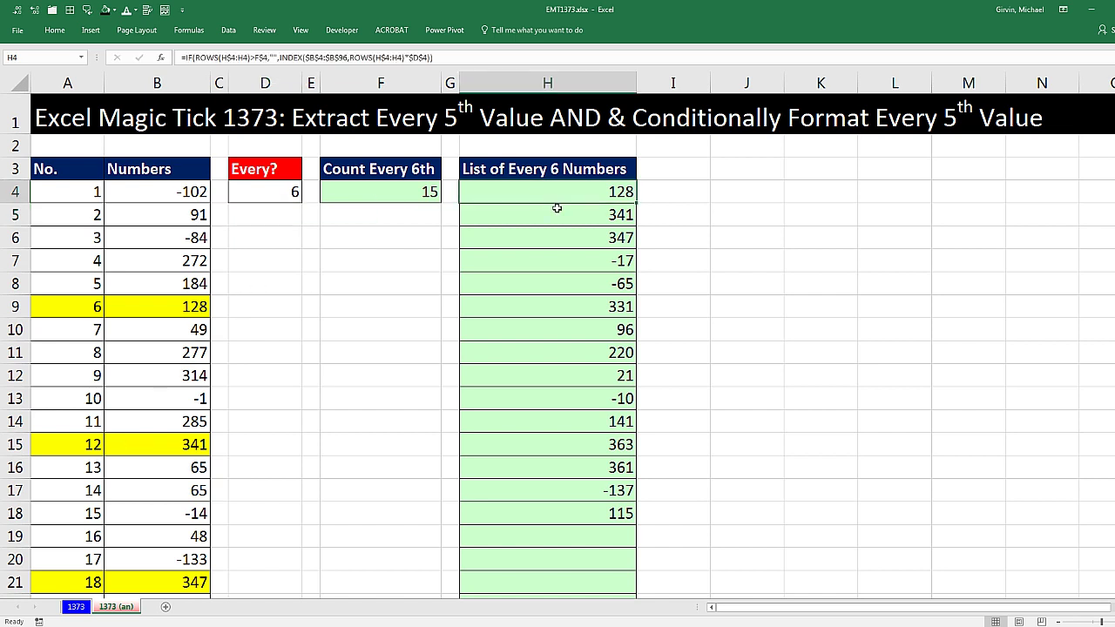
click(561, 210)
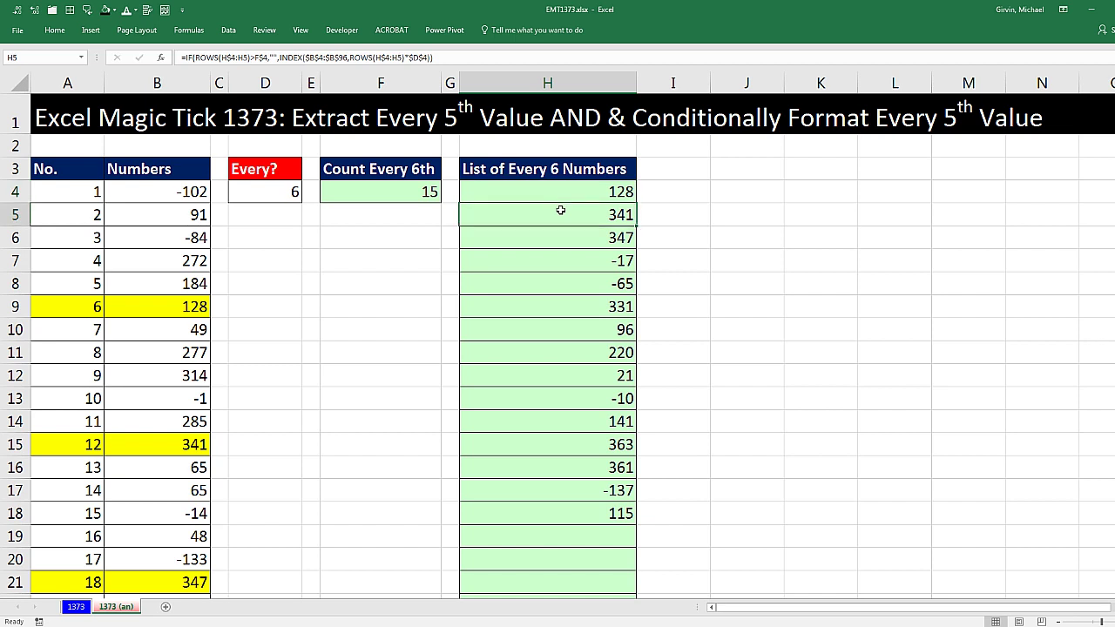
click(181, 303)
click(188, 445)
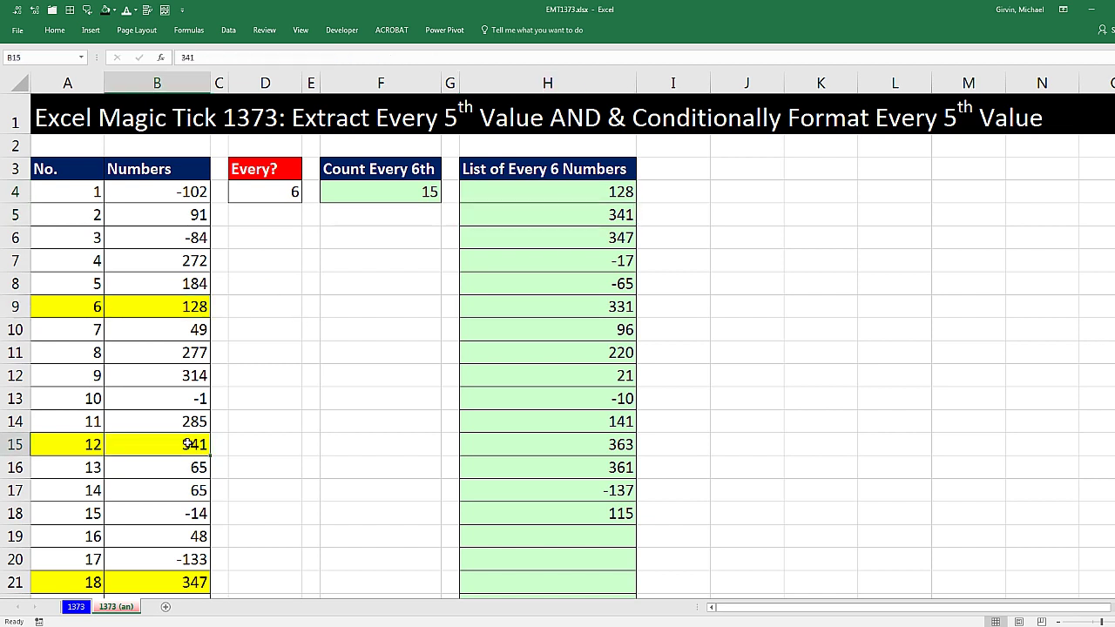
Step: On sheet 1373, enter =ROWS(B2:B94)/D2 in F2 to count the Numbers rows per interval
click(77, 607)
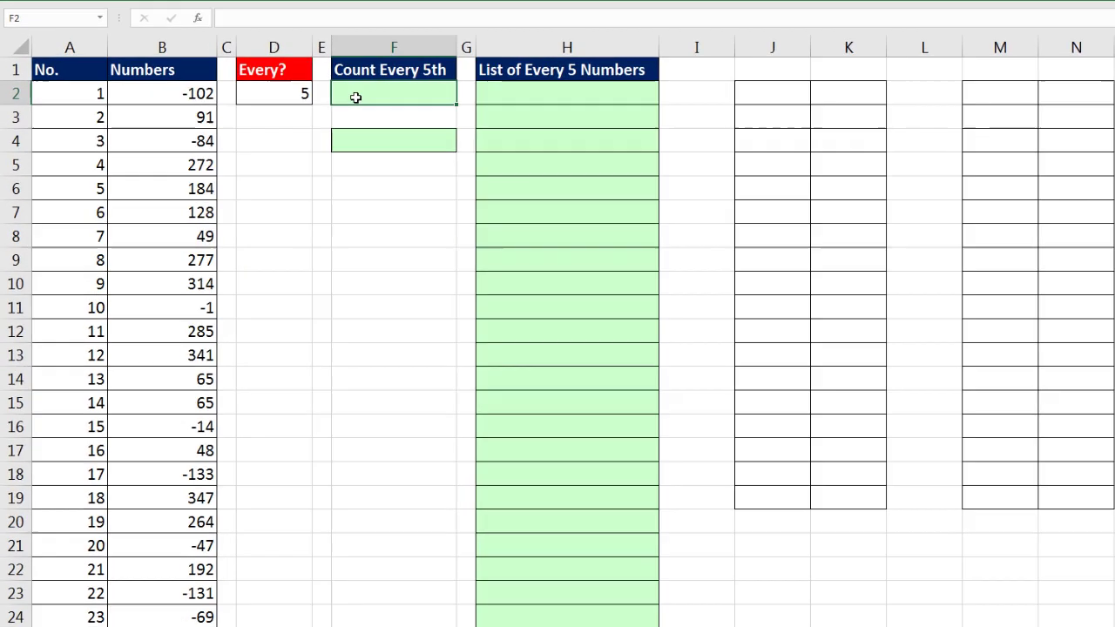
text(=rows)
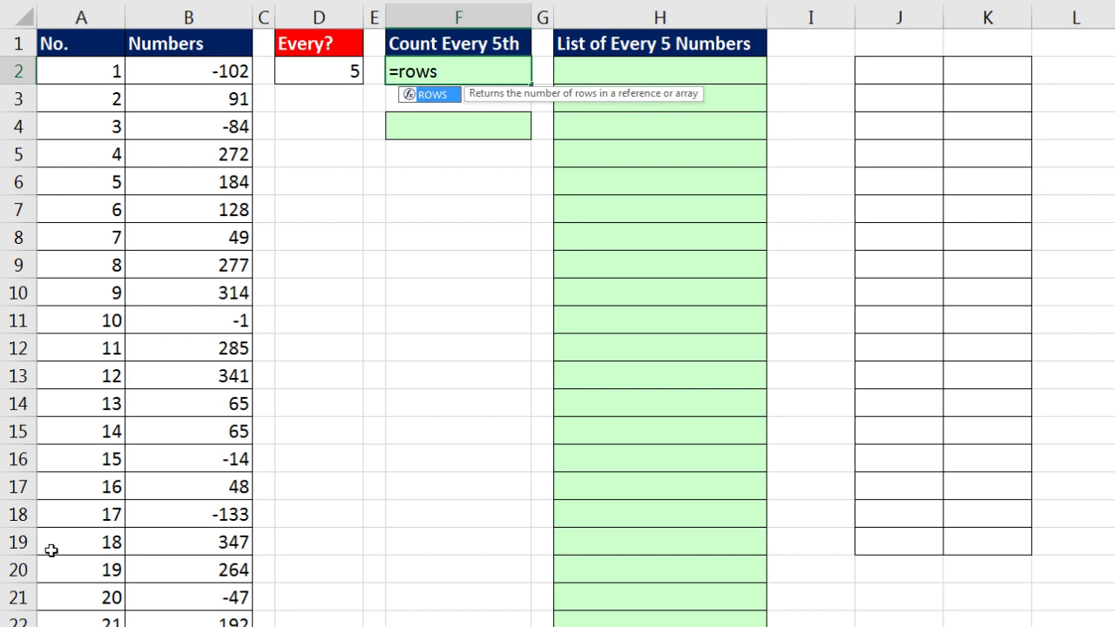
key(Tab)
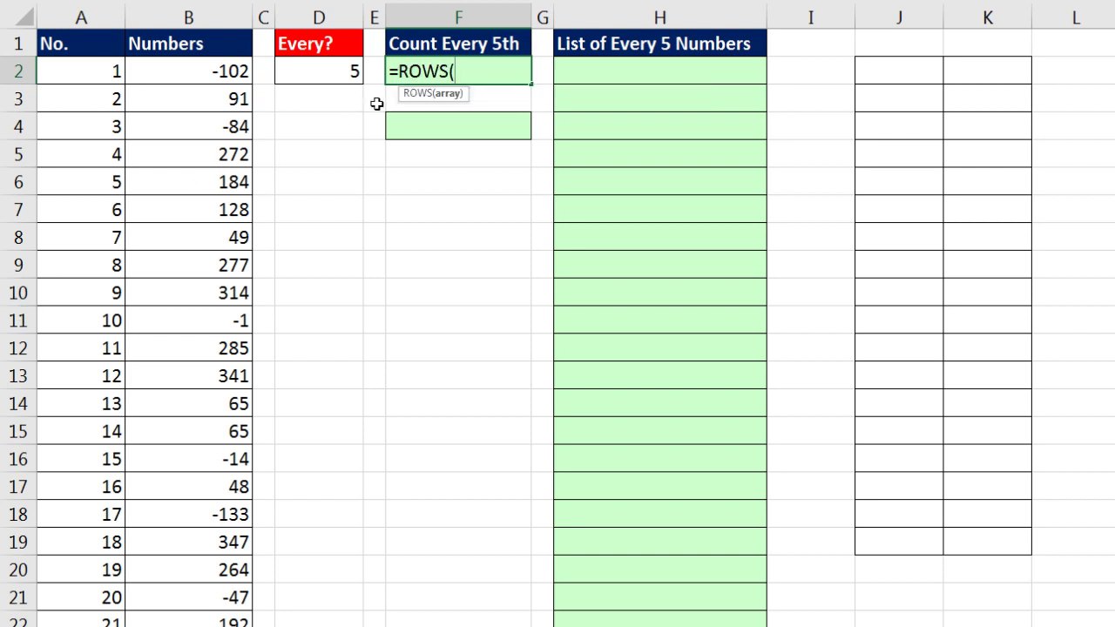
click(170, 73)
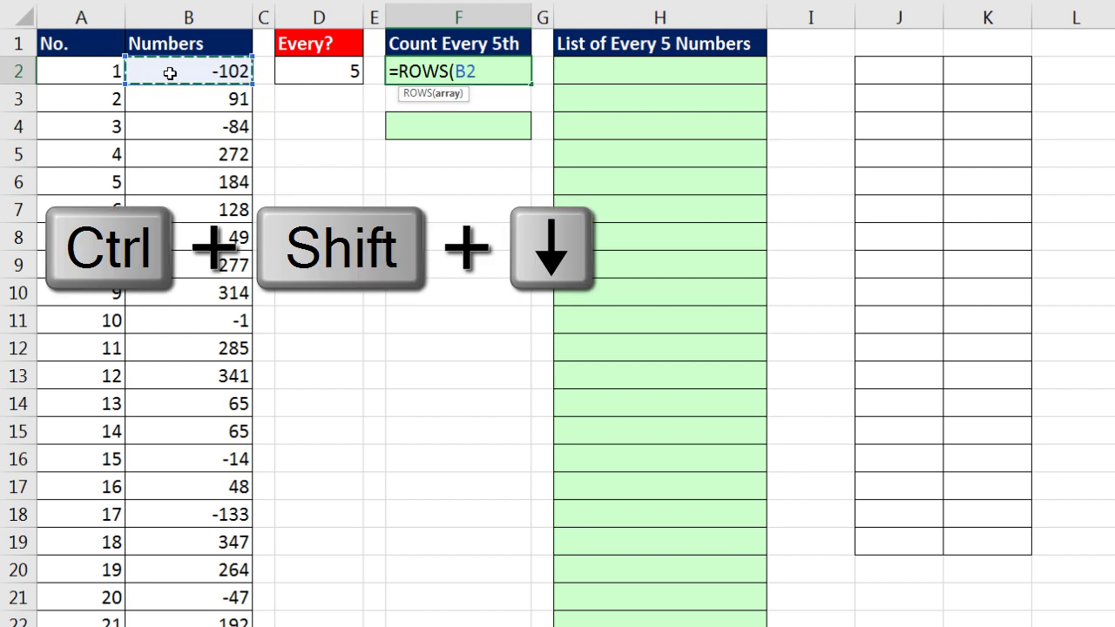
key(ctrl+shift+Down)
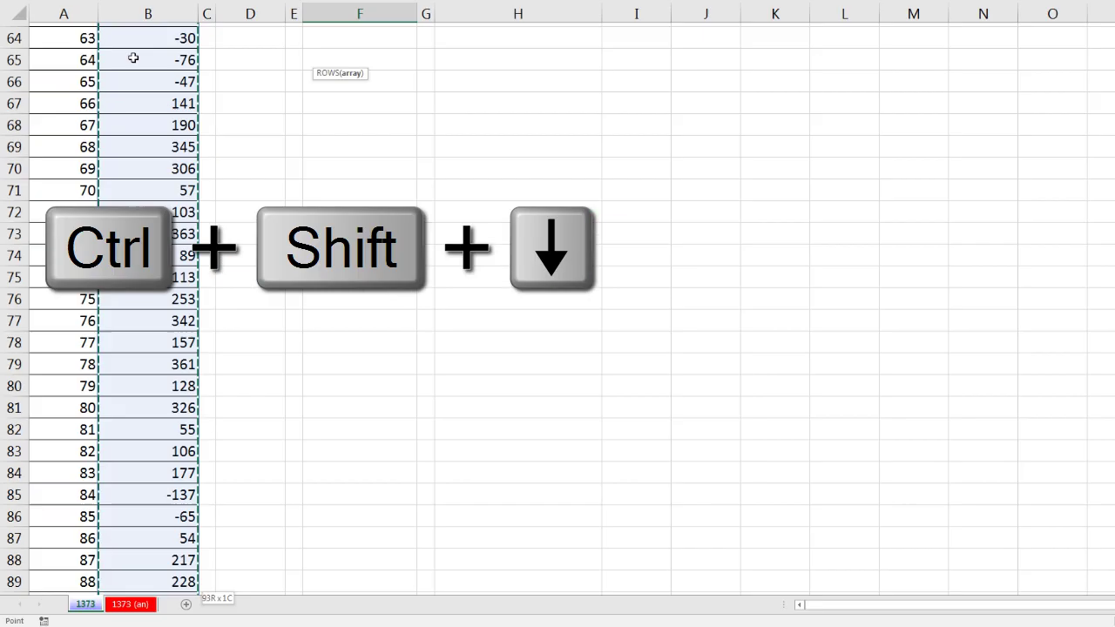
key(ctrl+BackSpace)
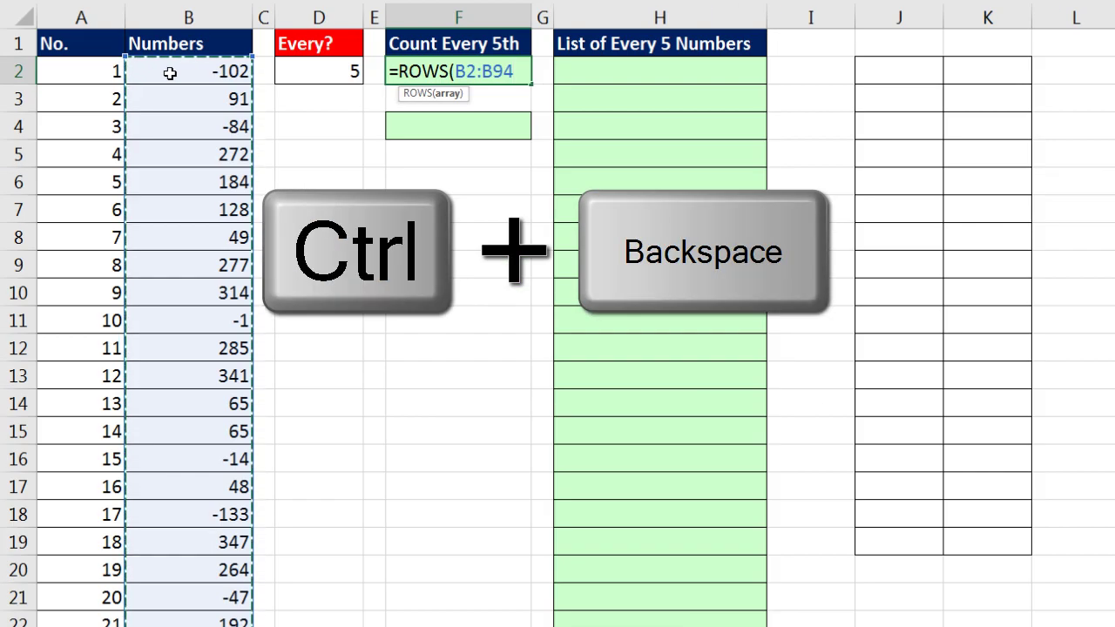
text())
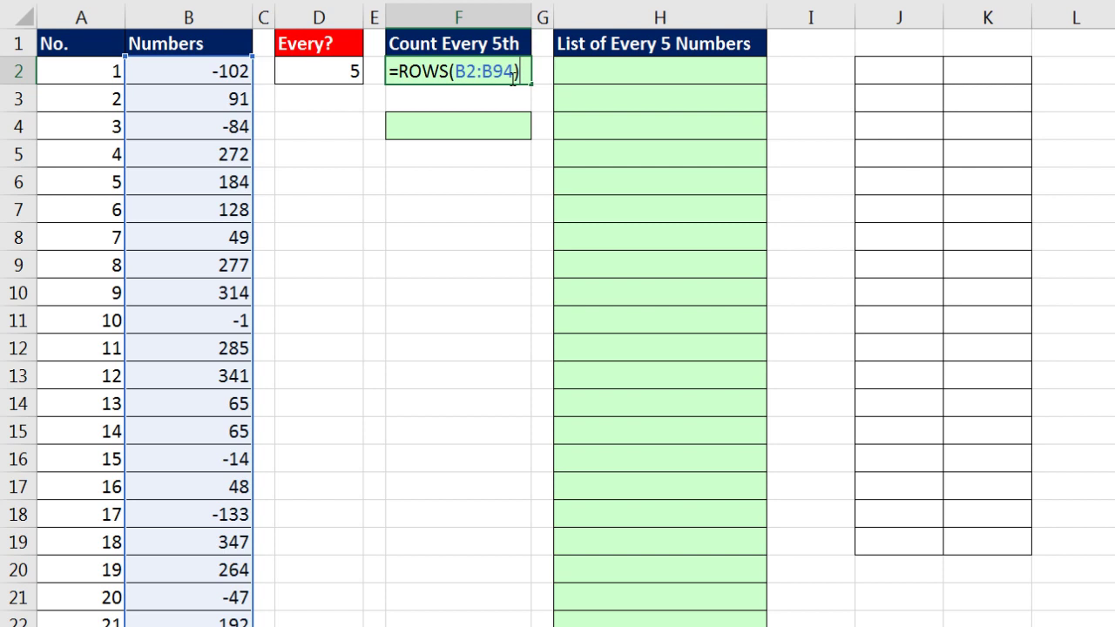
text(/)
click(321, 72)
key(Return)
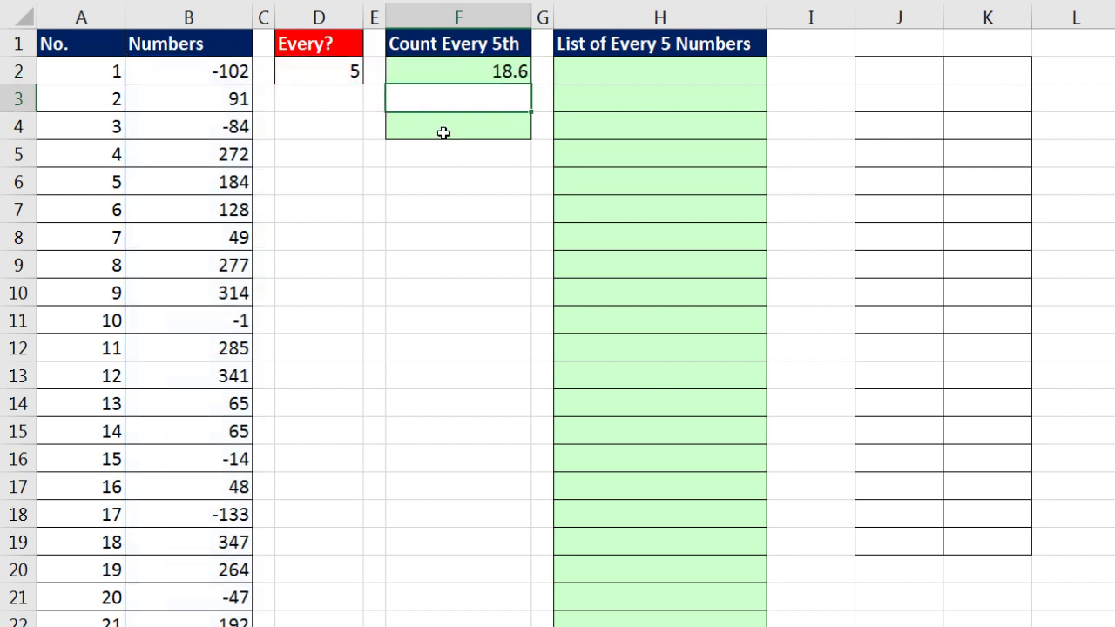
Step: Wrap the F2 formula in ROUNDDOWN with 0 digits so it returns 18
click(453, 70)
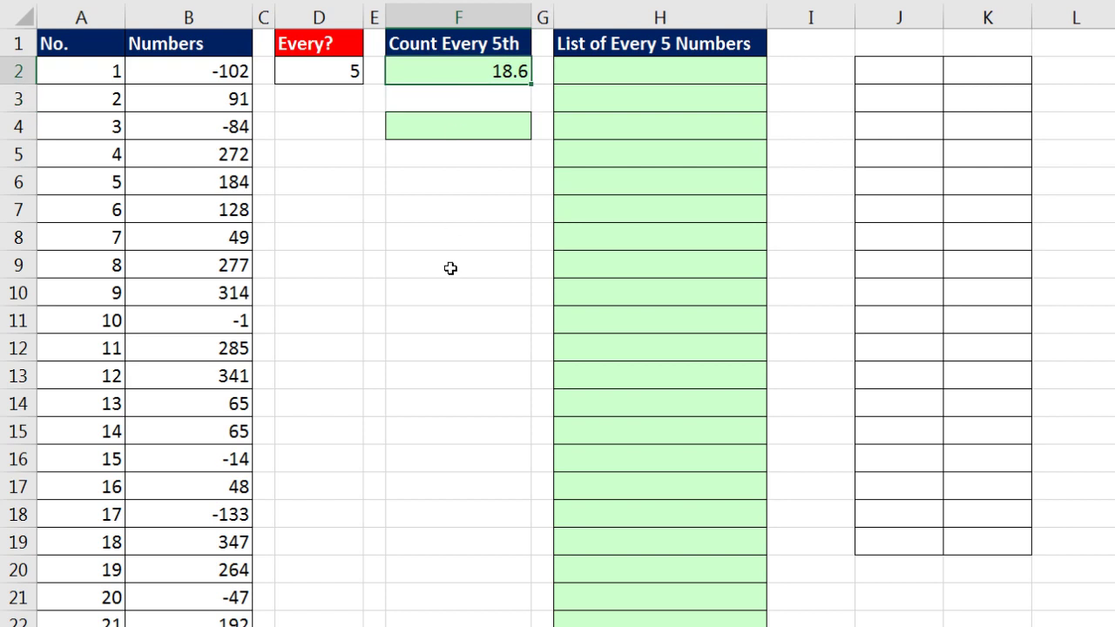
key(F2)
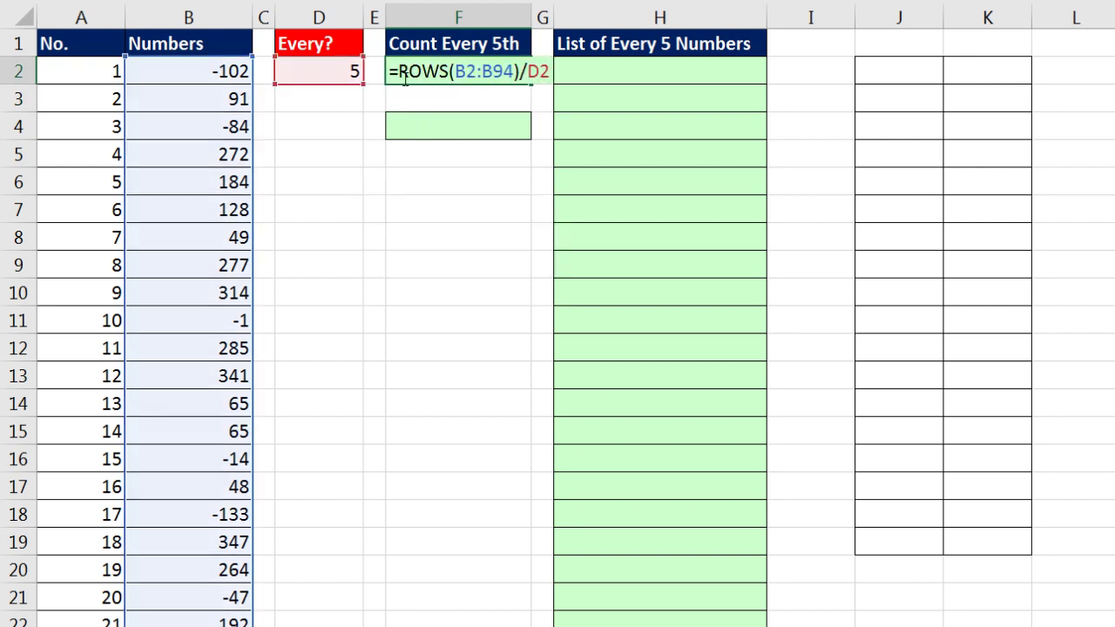
text(round)
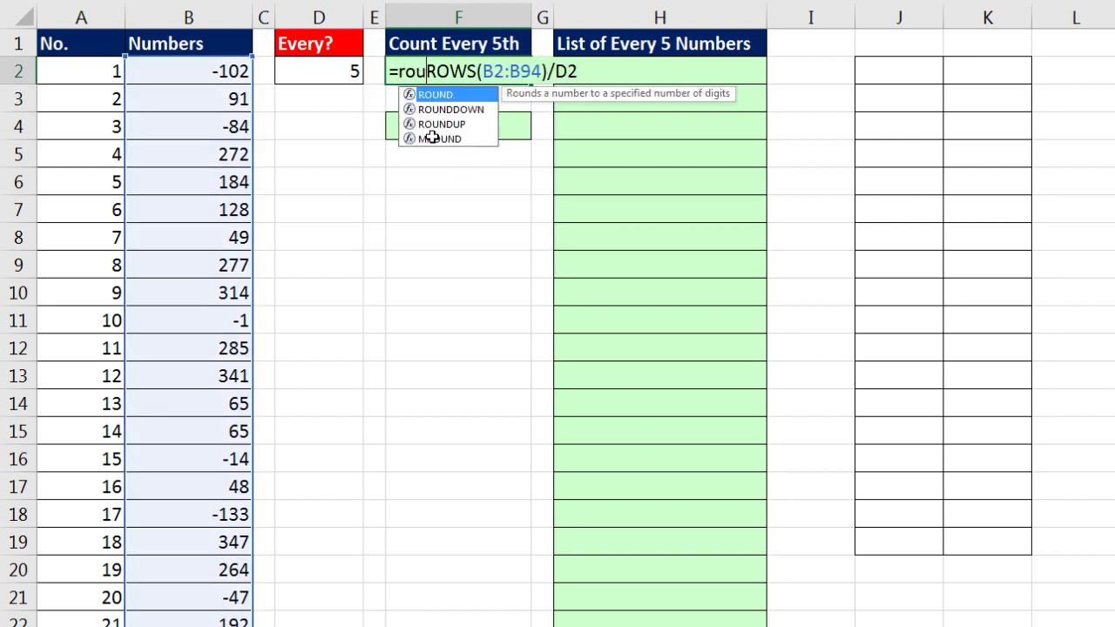
text(d)
key(Tab)
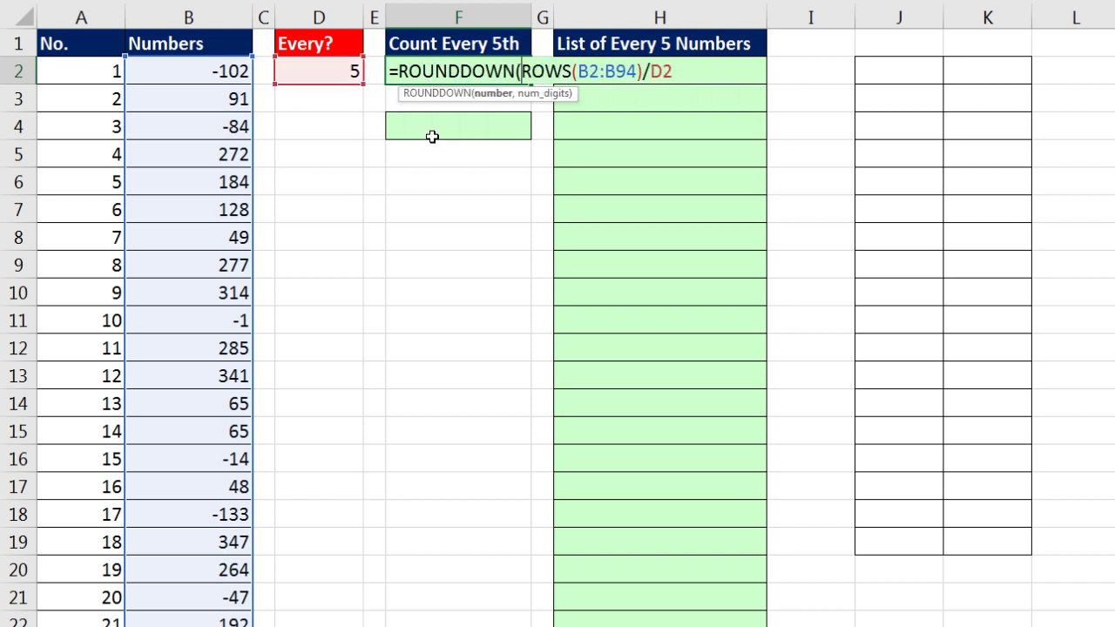
click(680, 75)
text(,0)
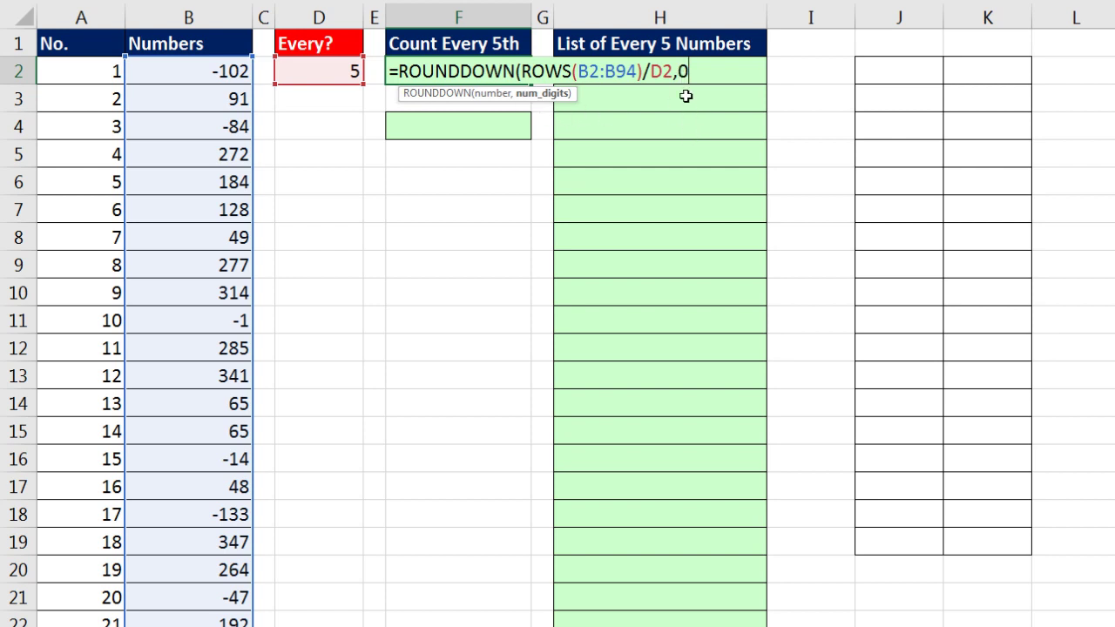
text())
key(Return)
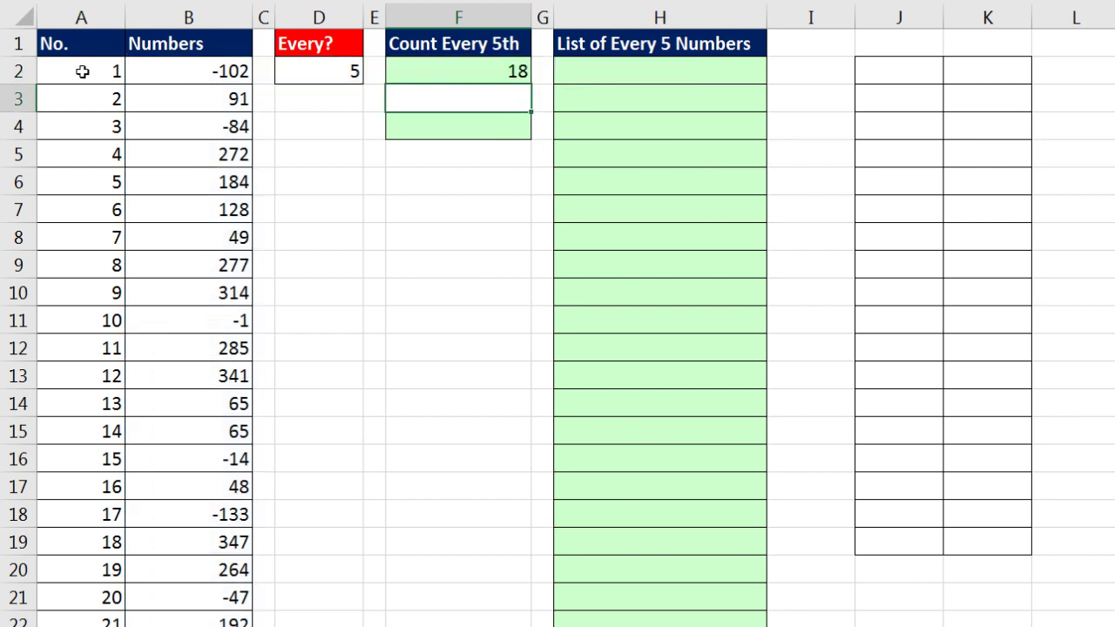
Step: In F4, enter =MAX(A2:A94)/D2, dividing the largest No. value by the Every? value
drag(88, 69, 48, 437)
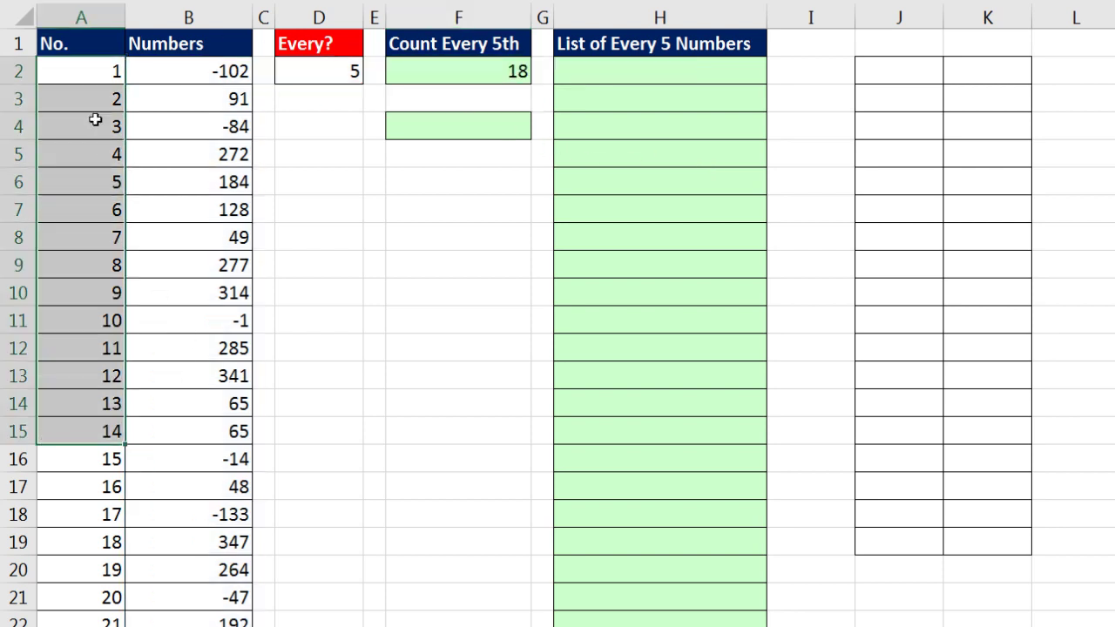
click(476, 126)
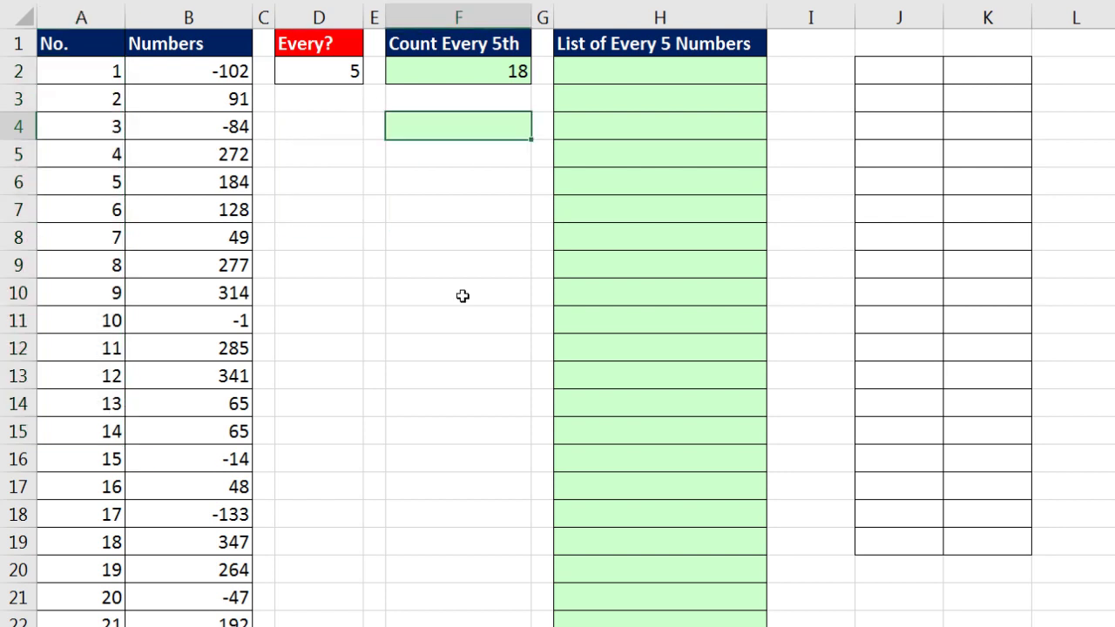
text(=max)
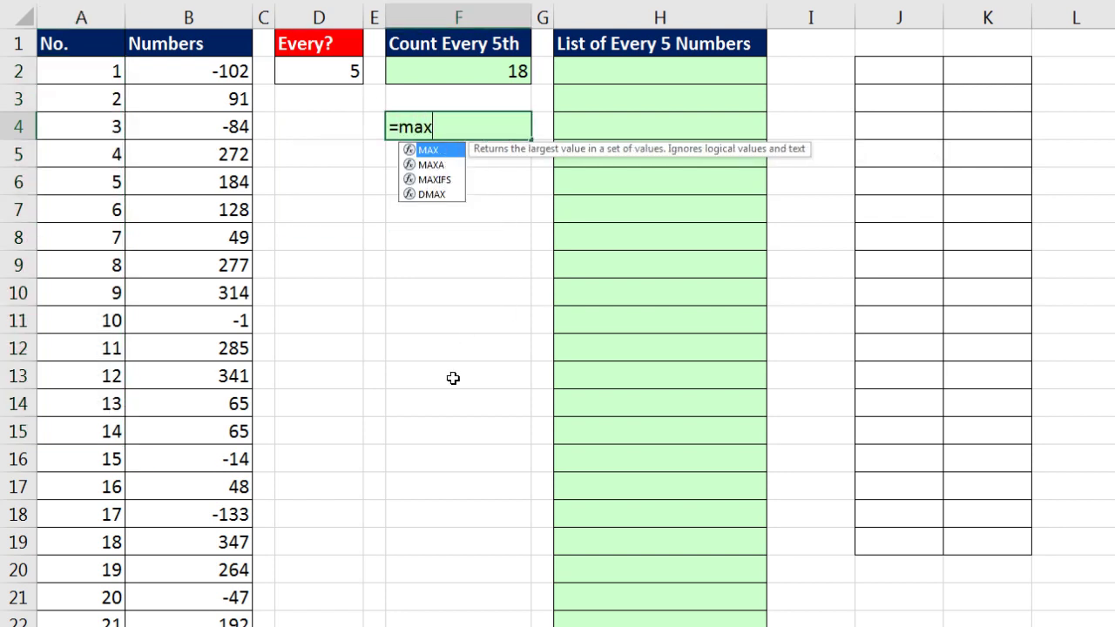
key(Tab)
click(87, 71)
key(ctrl+shift+Down)
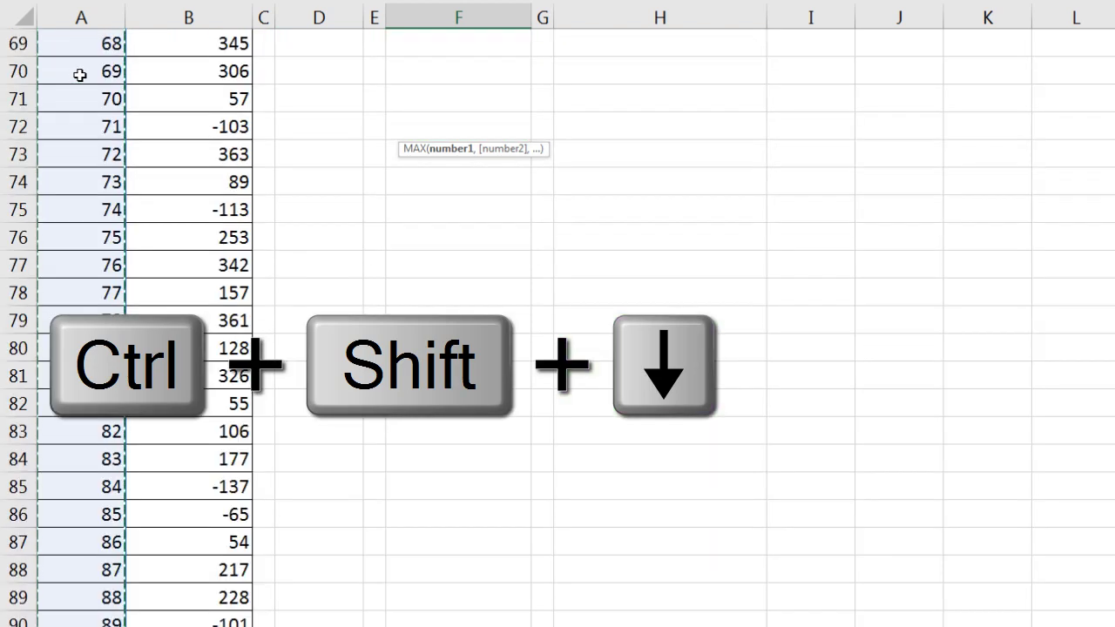
key(ctrl+BackSpace)
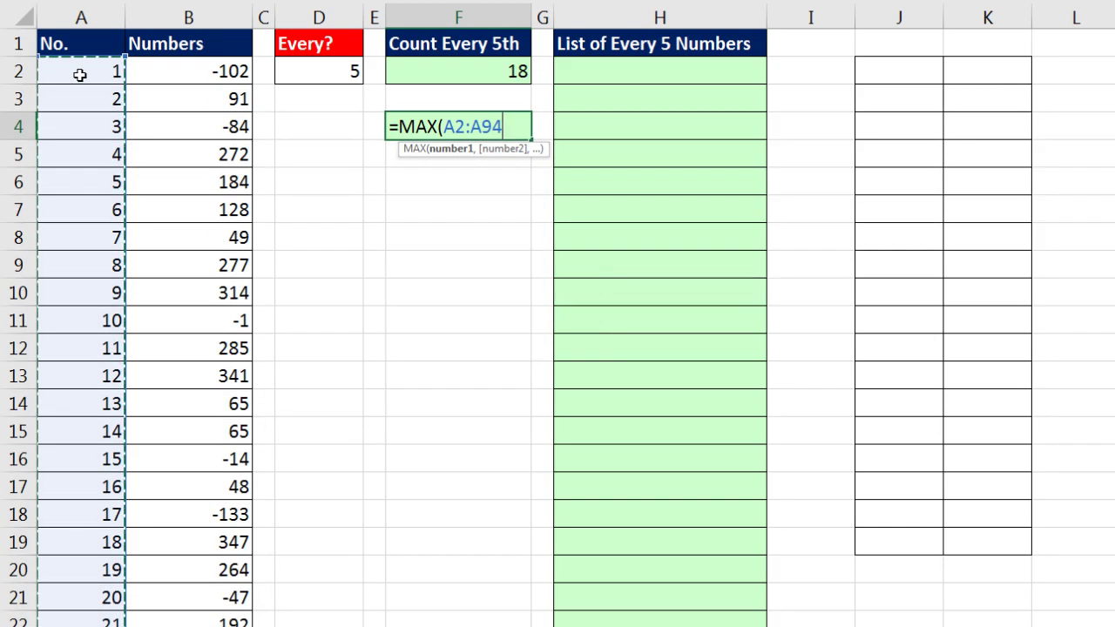
text()/)
key(Up)
key(Up)
key(Left)
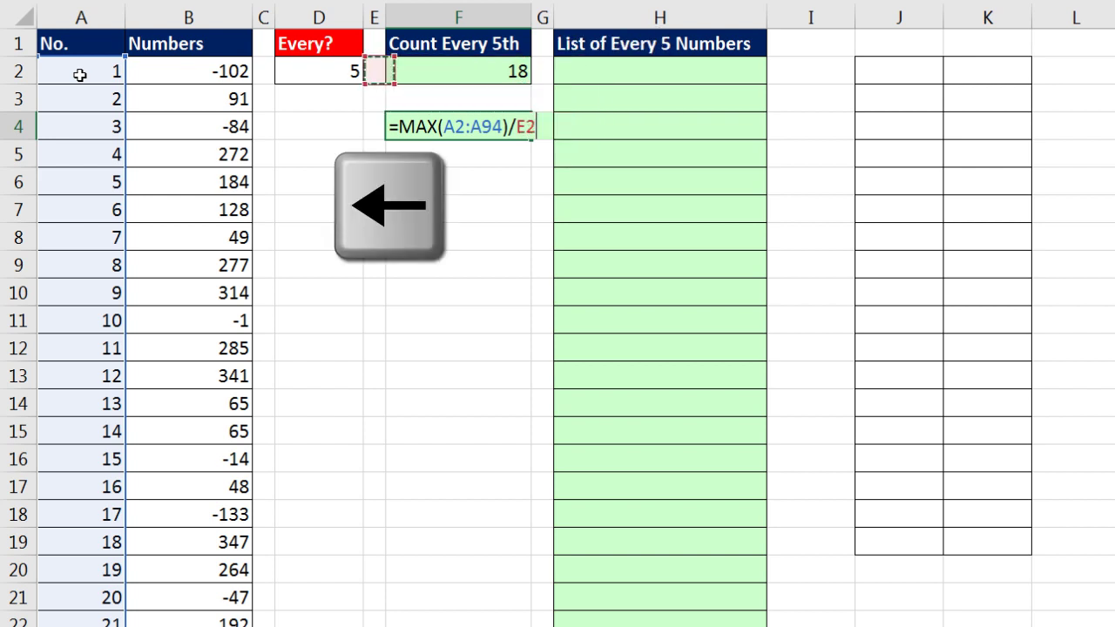
key(Left)
key(ctrl+Return)
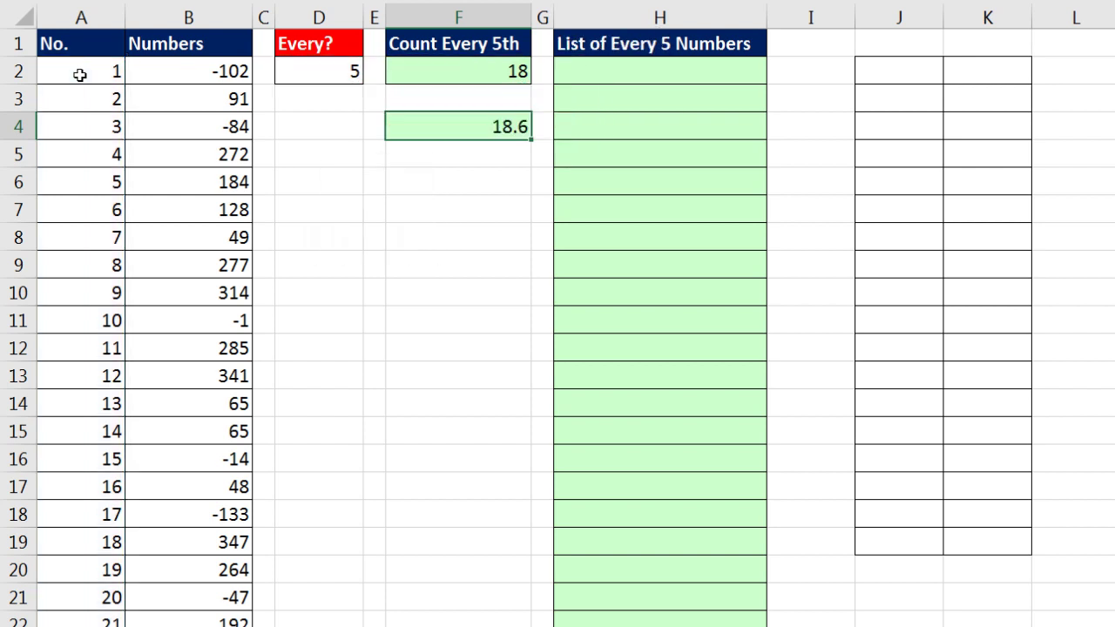
Step: Wrap the F4 formula in INT so it returns the whole number 18
key(F2)
click(399, 129)
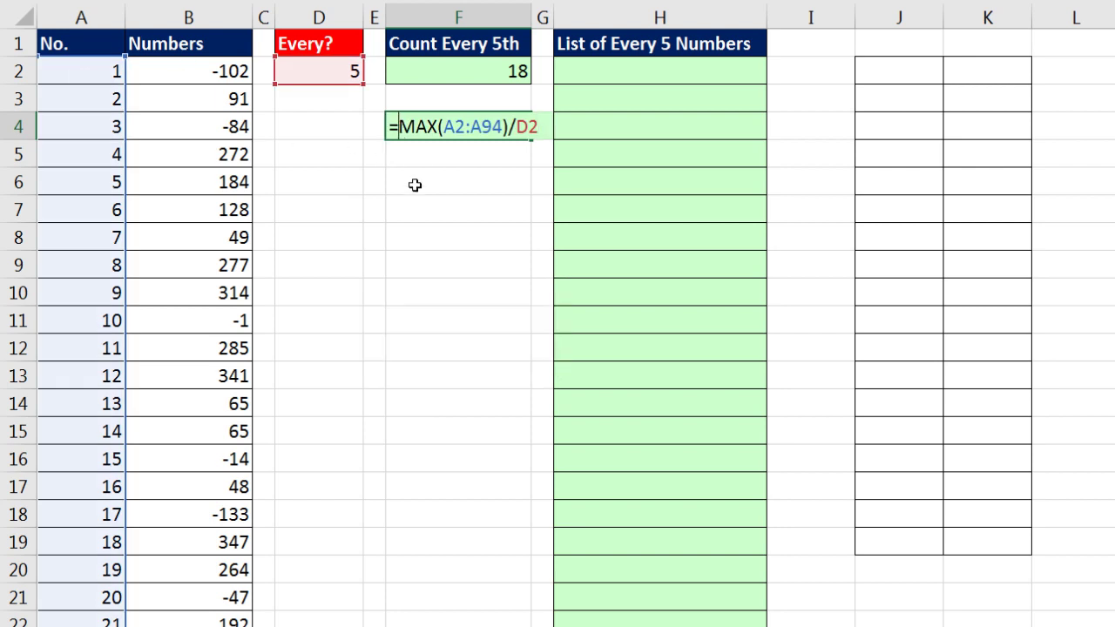
text(int)
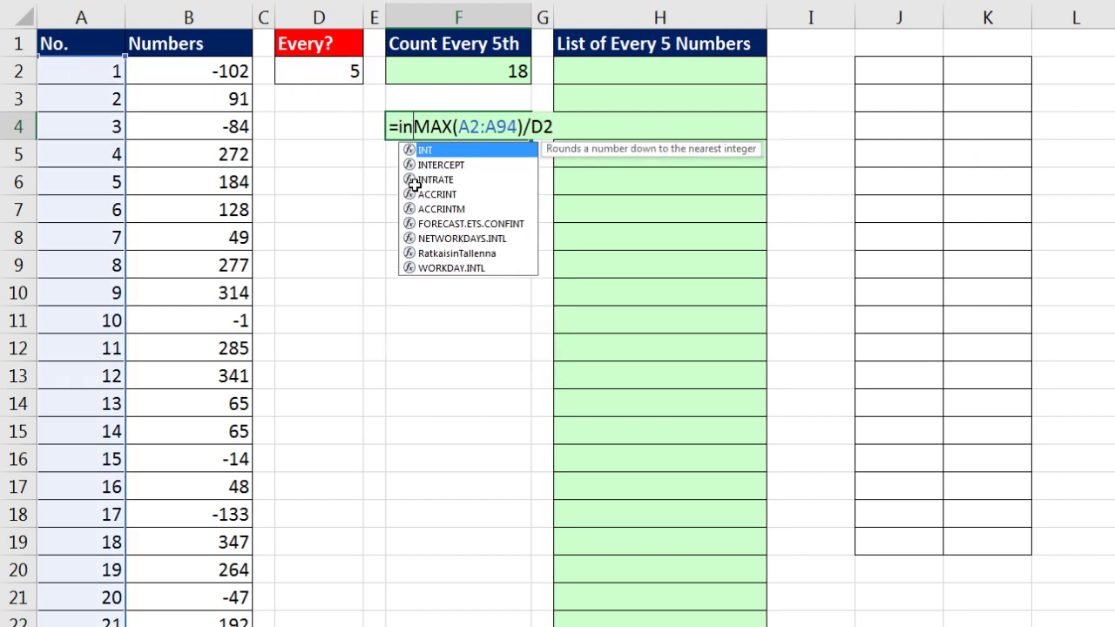
key(Tab)
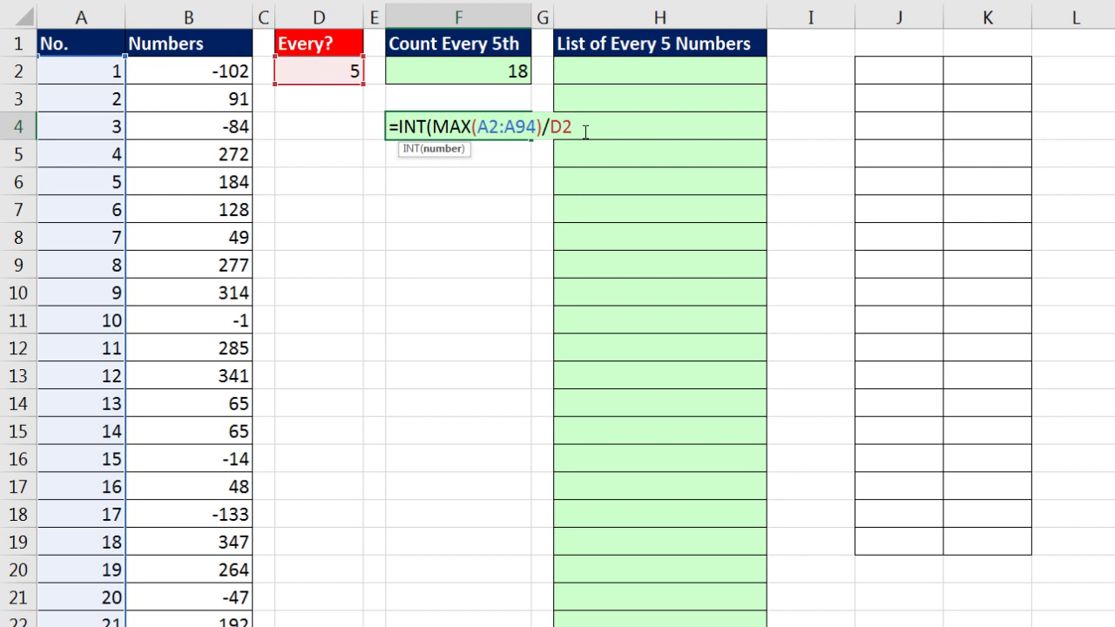
text())
key(Return)
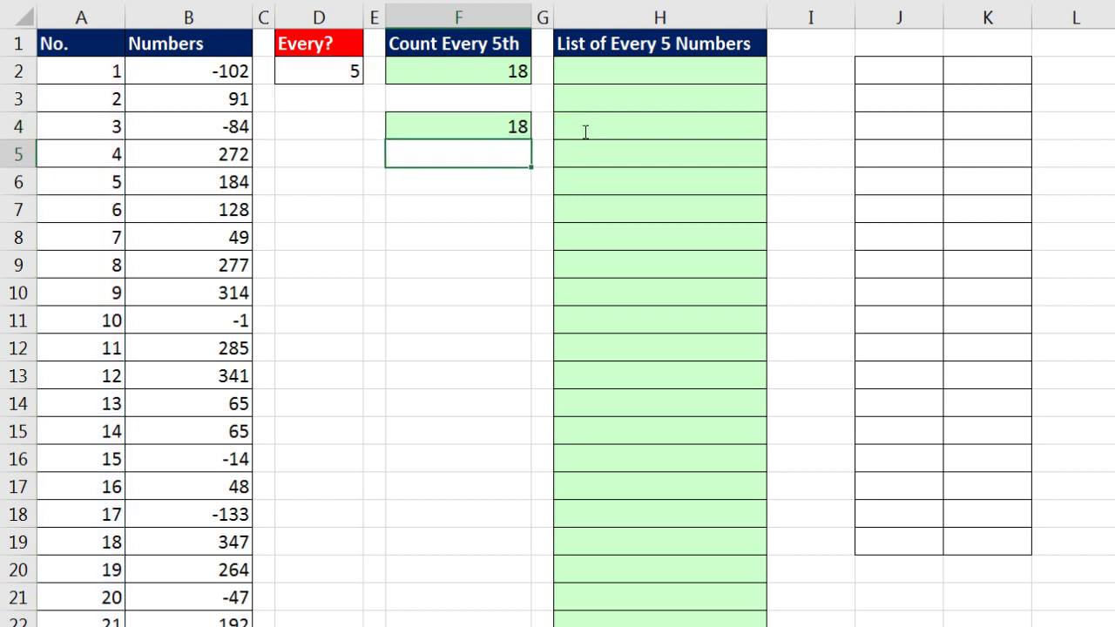
drag(89, 70, 224, 320)
drag(116, 182, 229, 182)
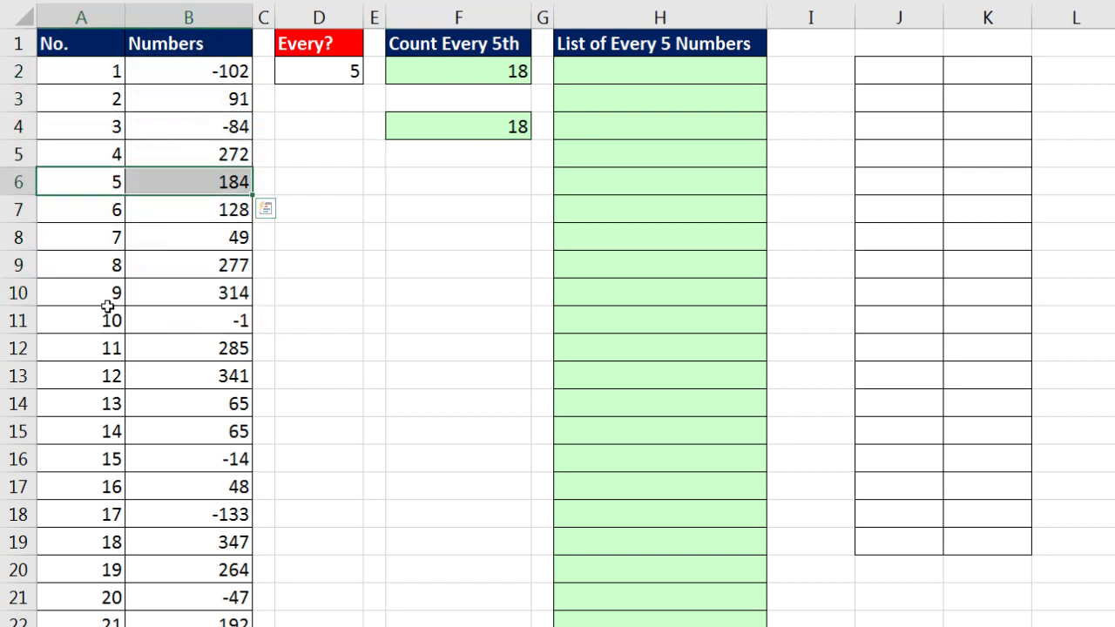
drag(87, 321, 141, 321)
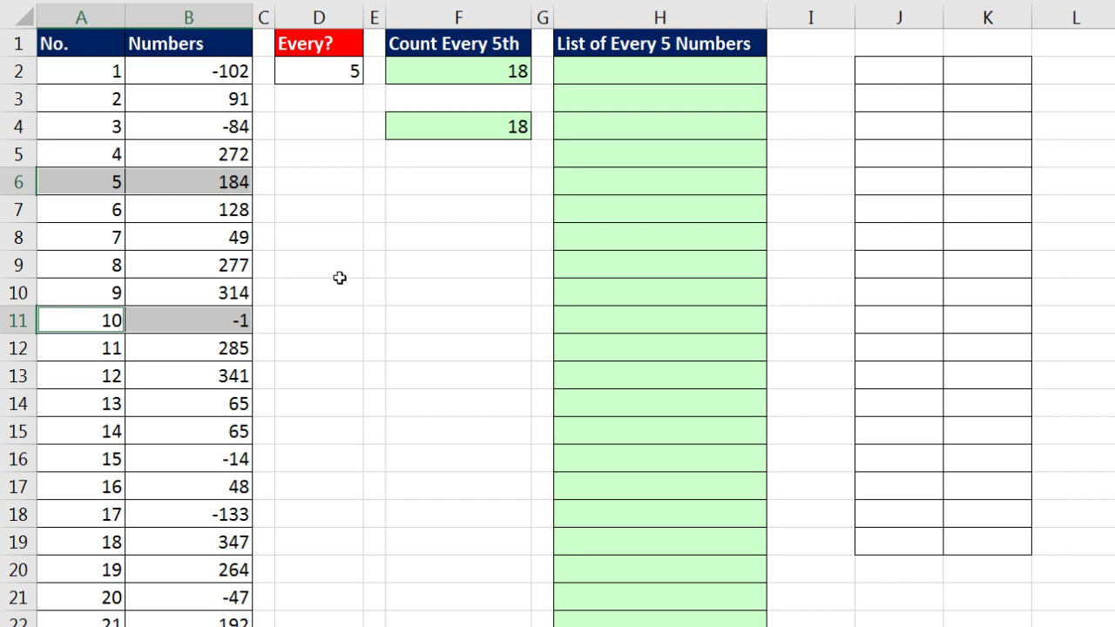
drag(107, 73, 181, 461)
click(67, 37)
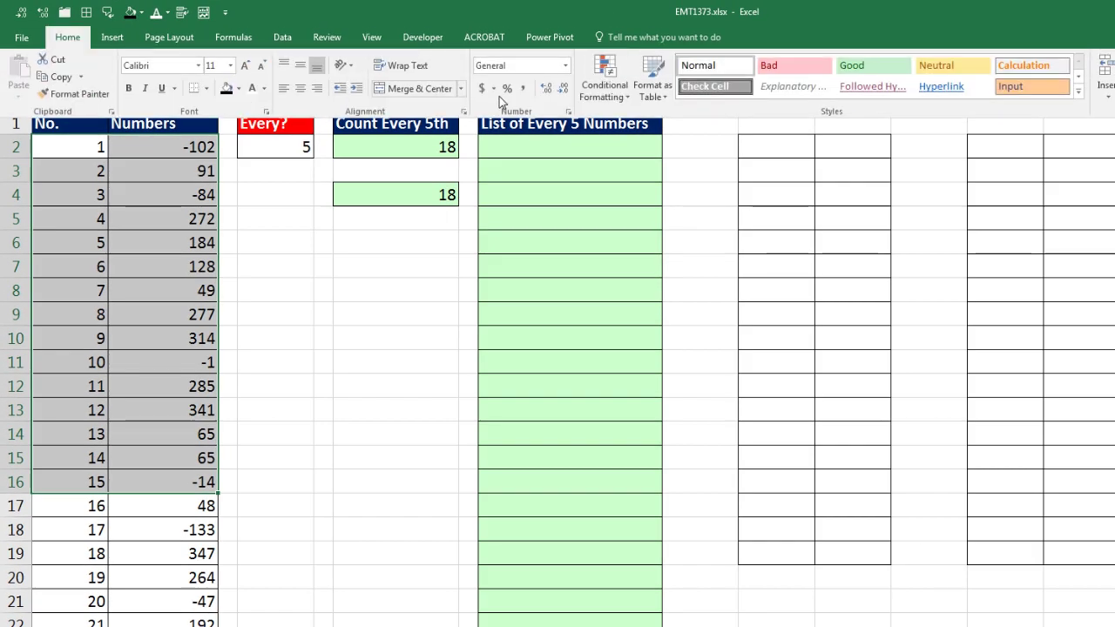
click(623, 107)
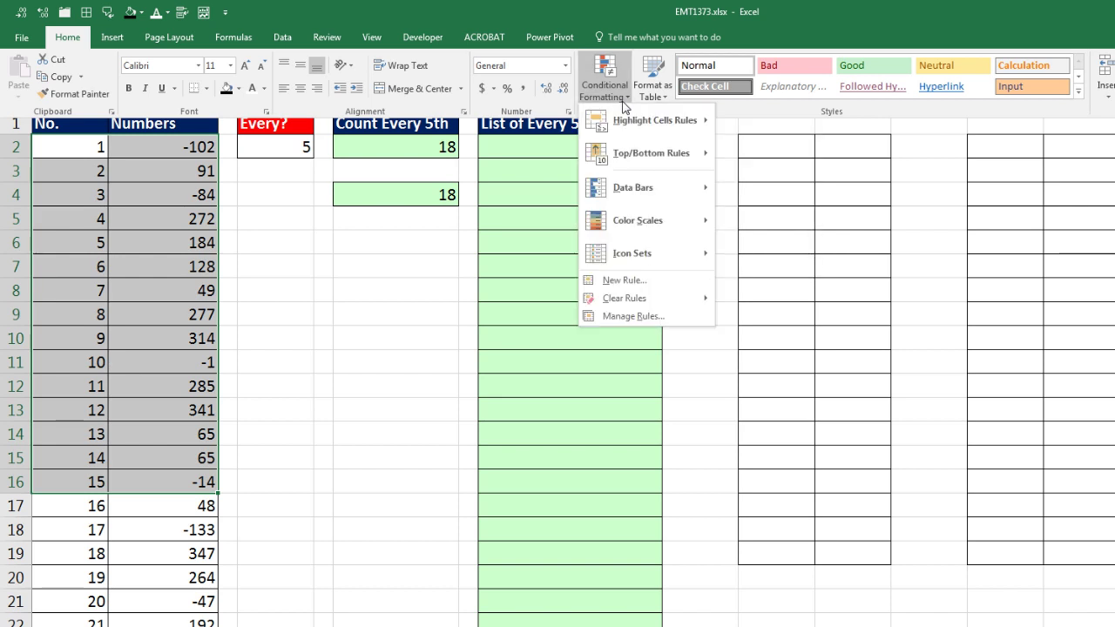
mouse_move(659, 109)
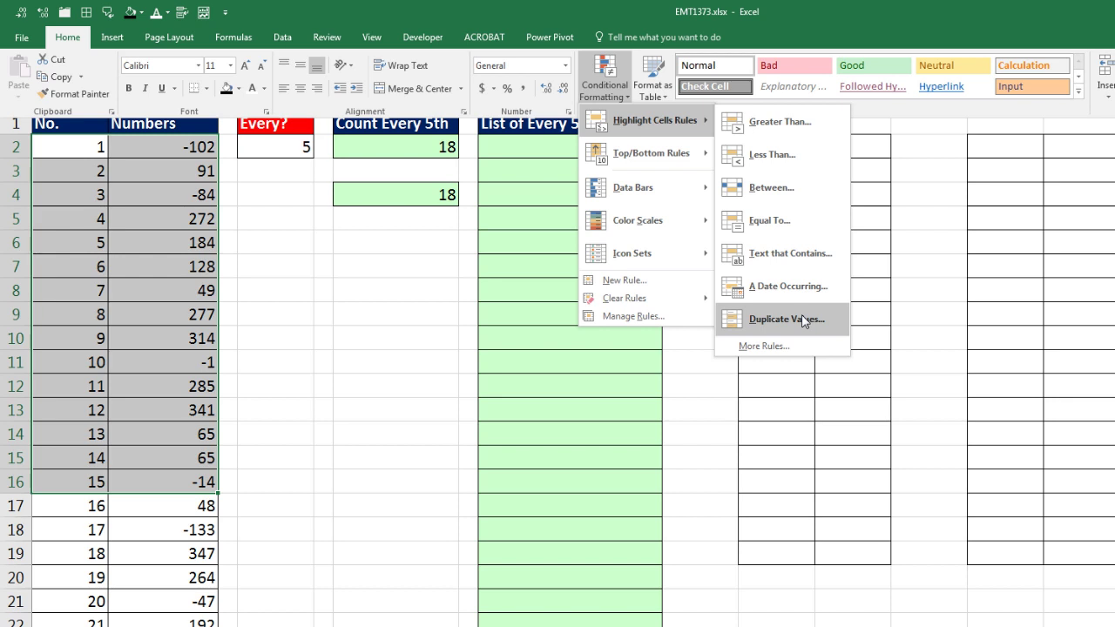
click(645, 283)
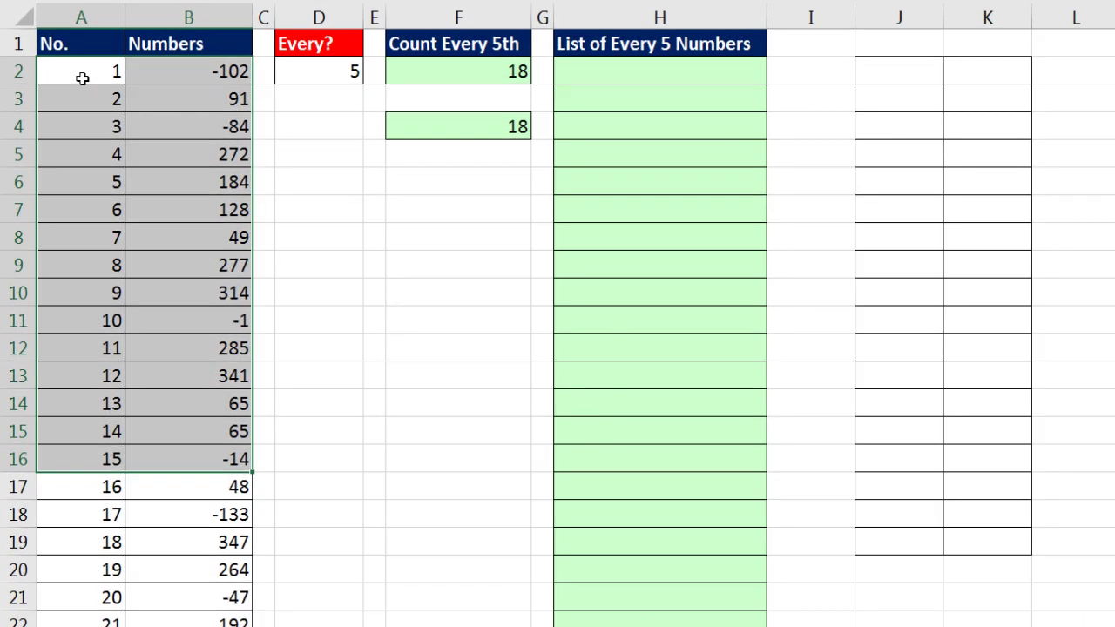
click(82, 77)
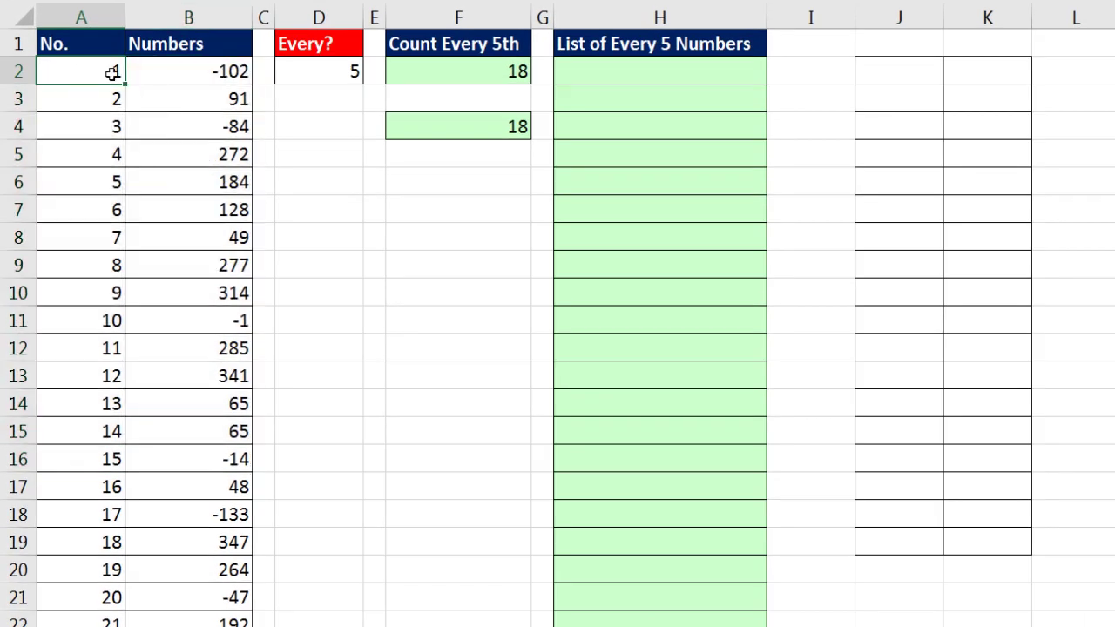
drag(89, 75, 177, 623)
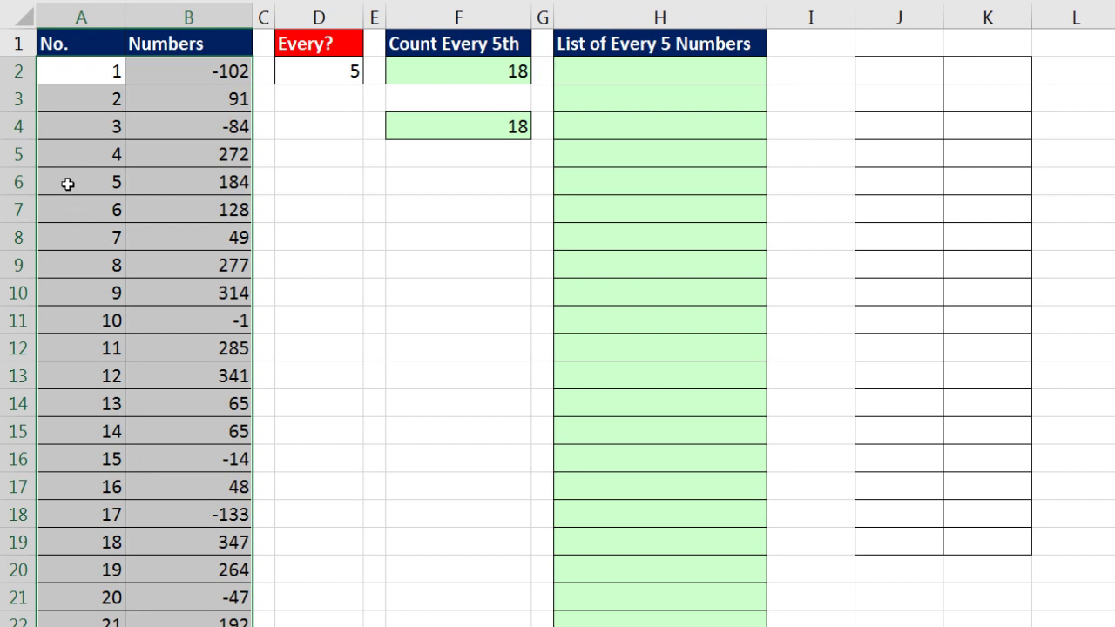
click(87, 75)
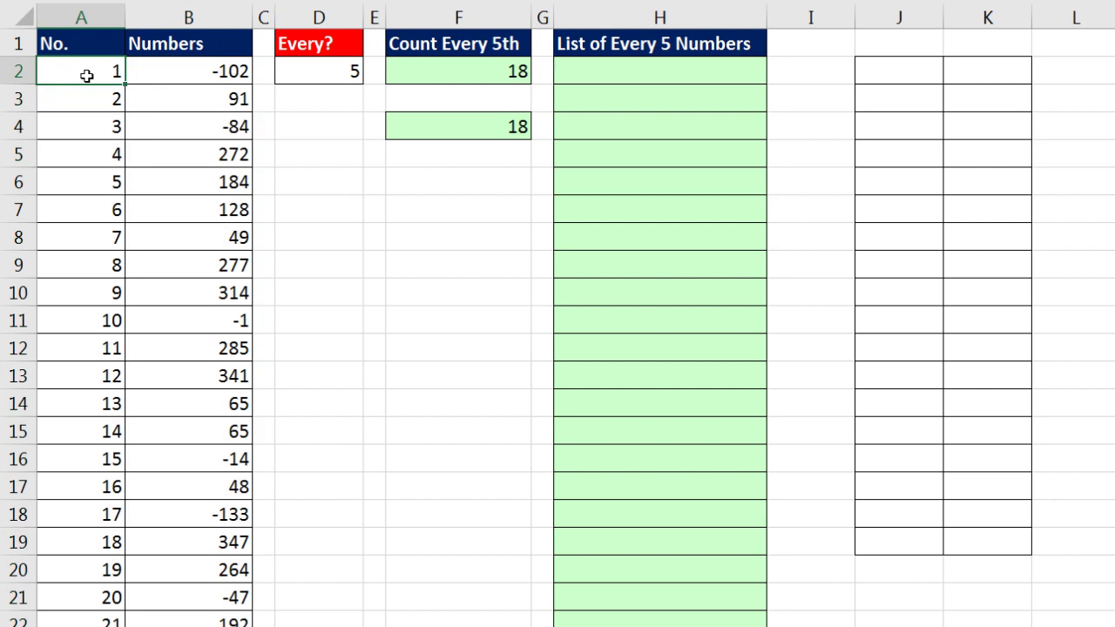
click(181, 72)
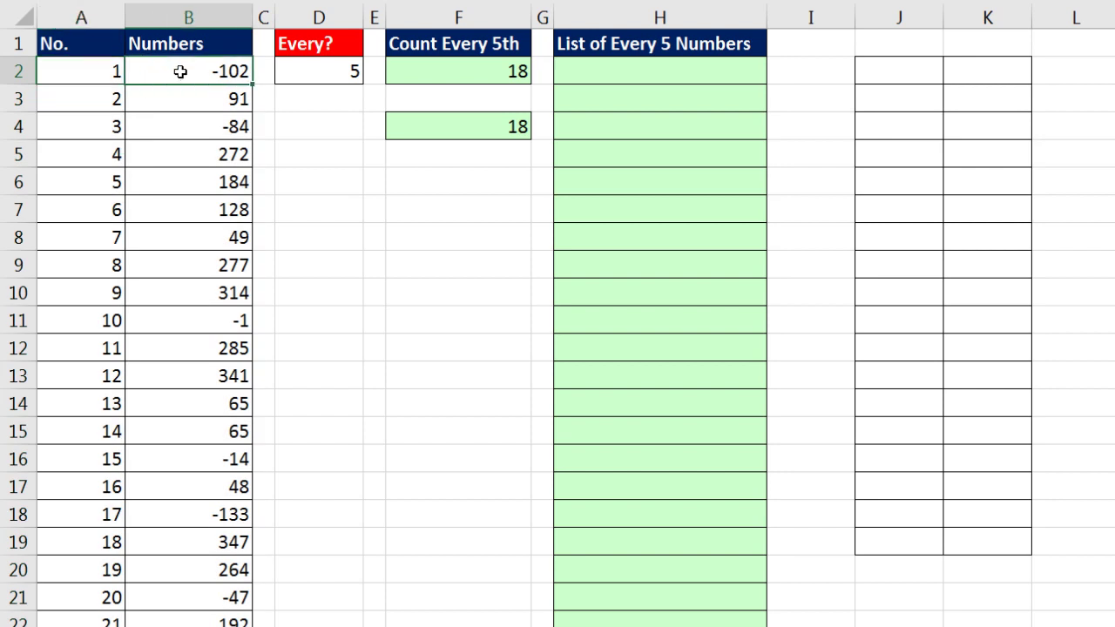
click(83, 188)
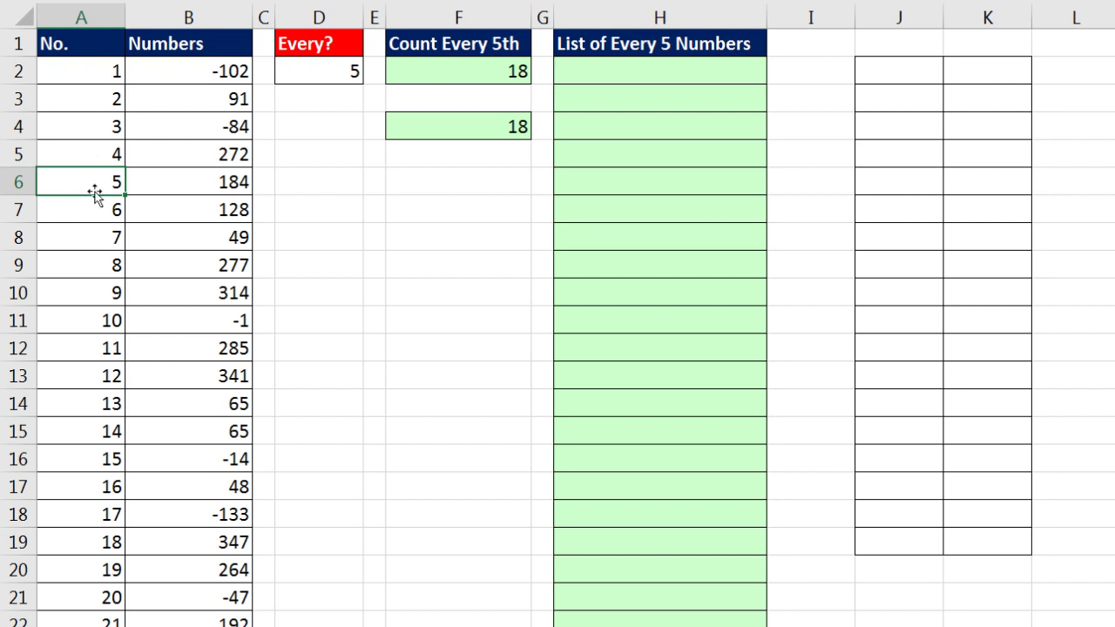
click(173, 182)
click(105, 209)
click(177, 214)
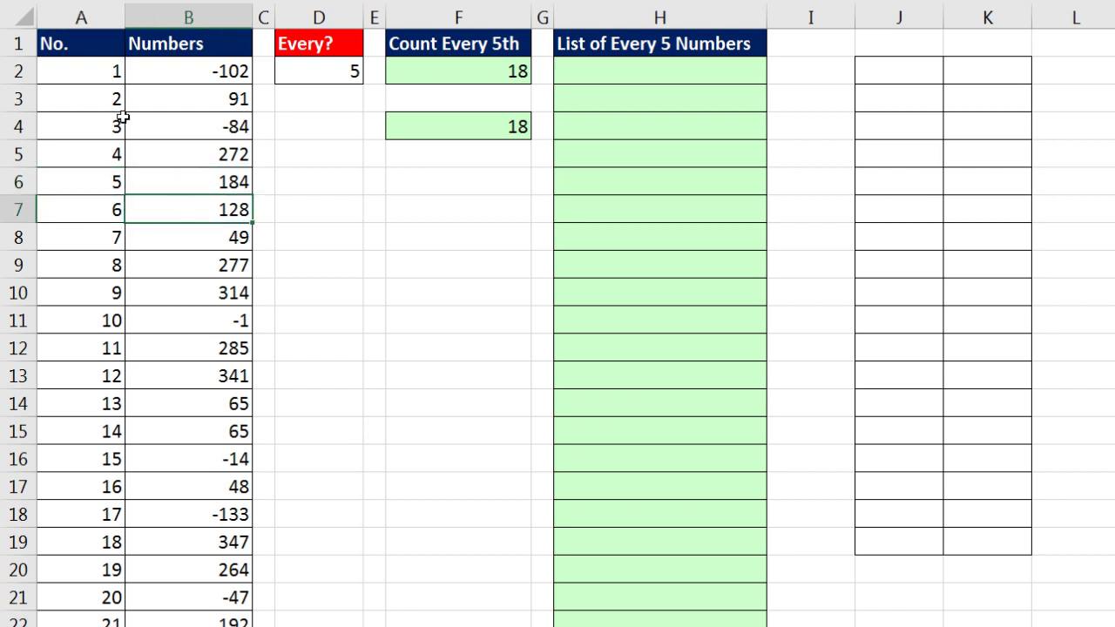
drag(82, 73, 178, 450)
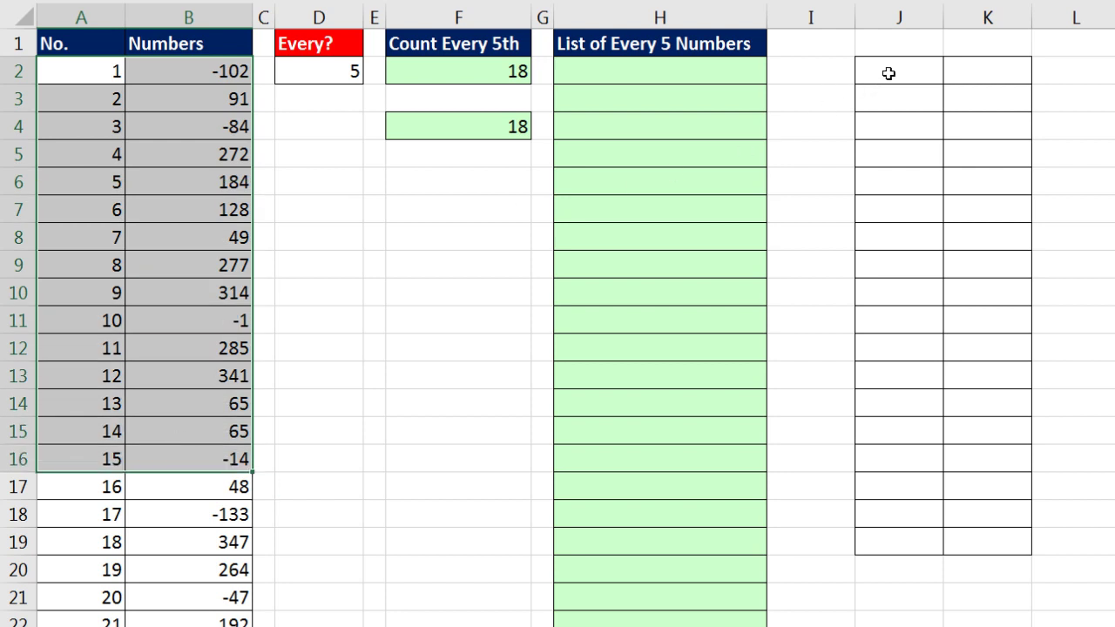
click(921, 83)
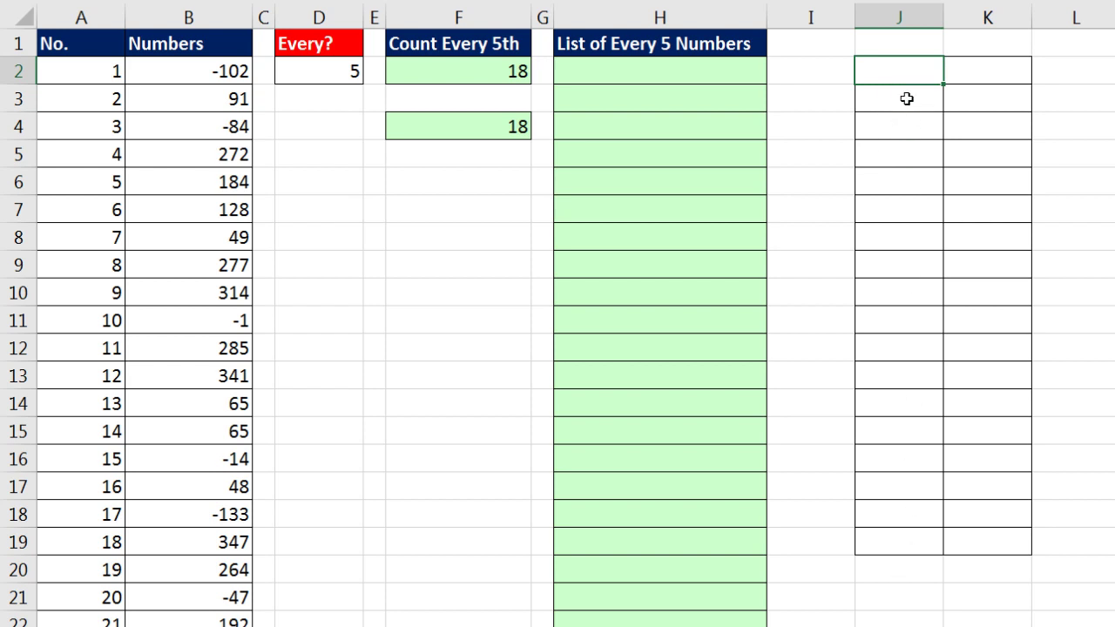
Step: Enter =ROWS(J$2:J2) in J2, fill it down to J19 and copy it across into column K
text(=rows()
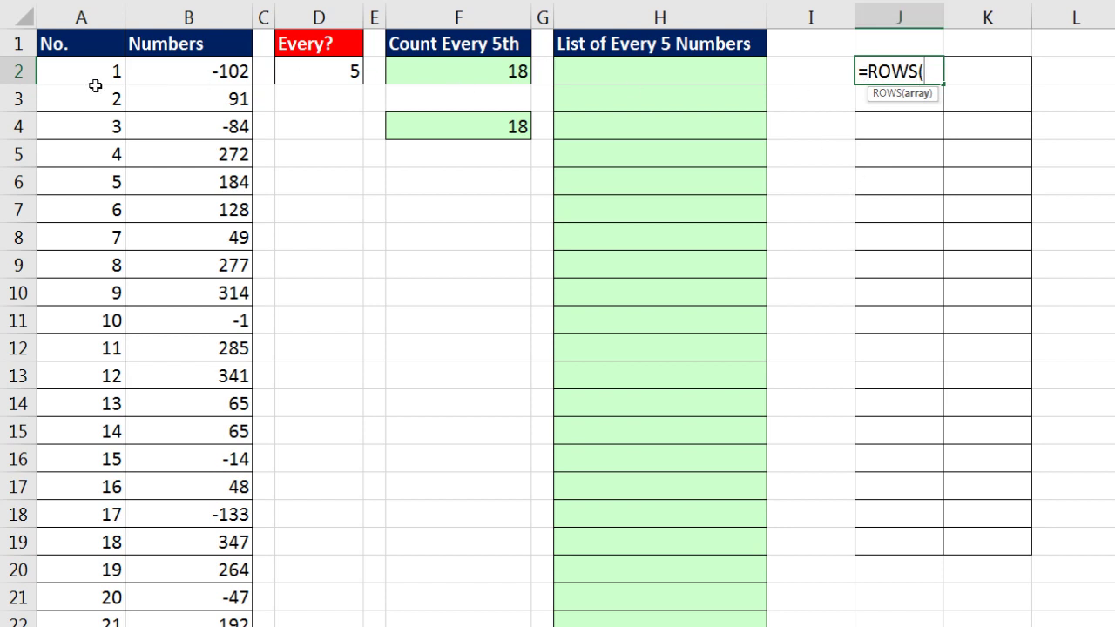
text(J$2:J2)
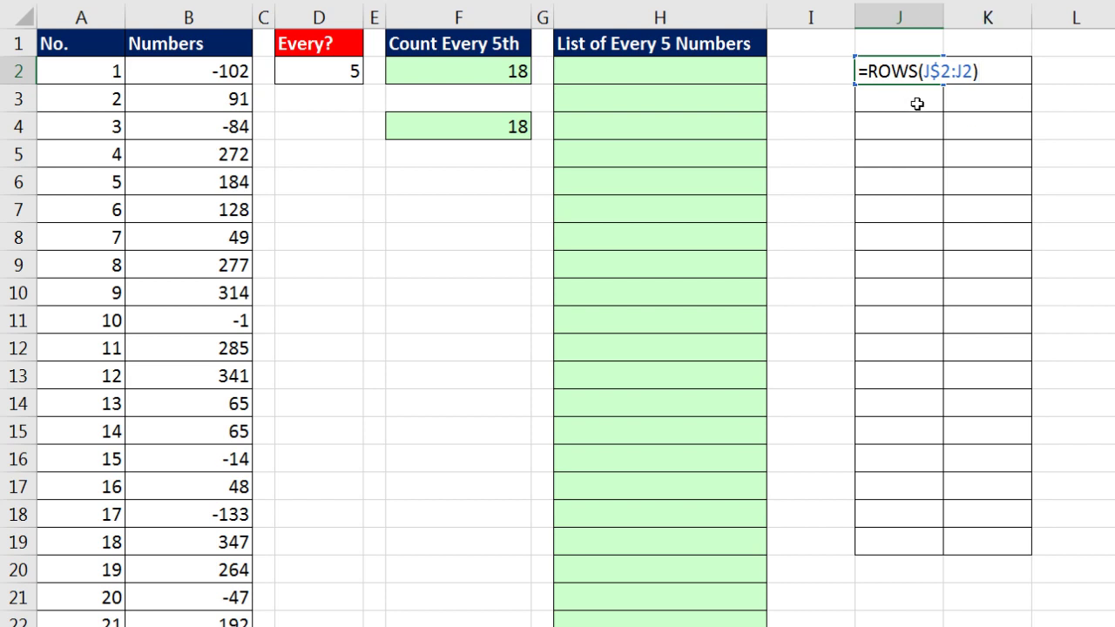
key(ctrl+Return)
drag(943, 85, 959, 564)
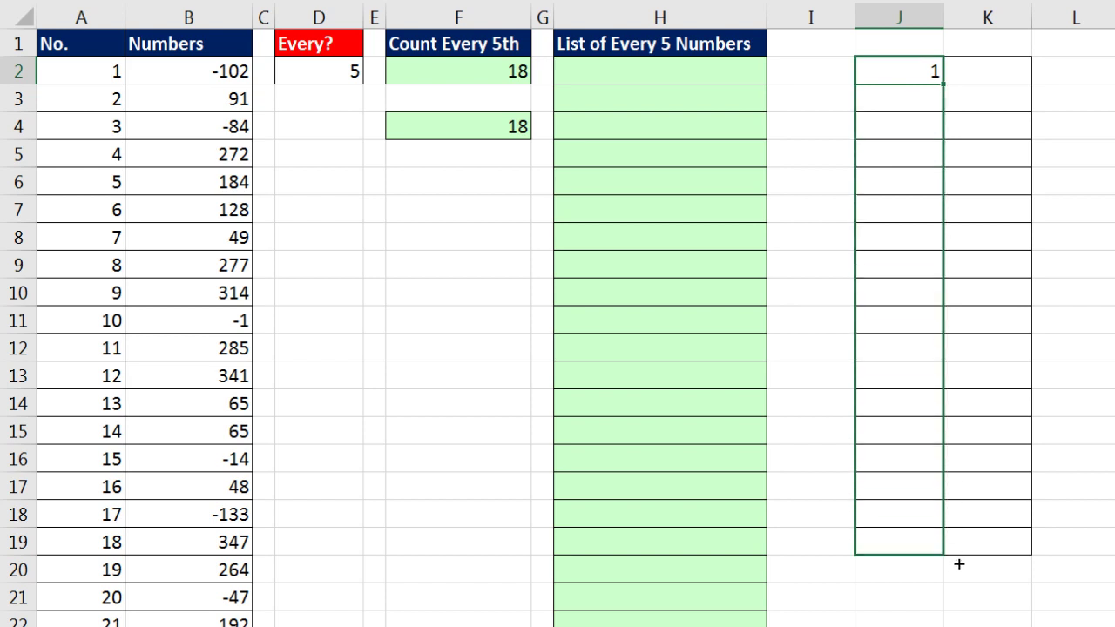
drag(1033, 560, 1033, 560)
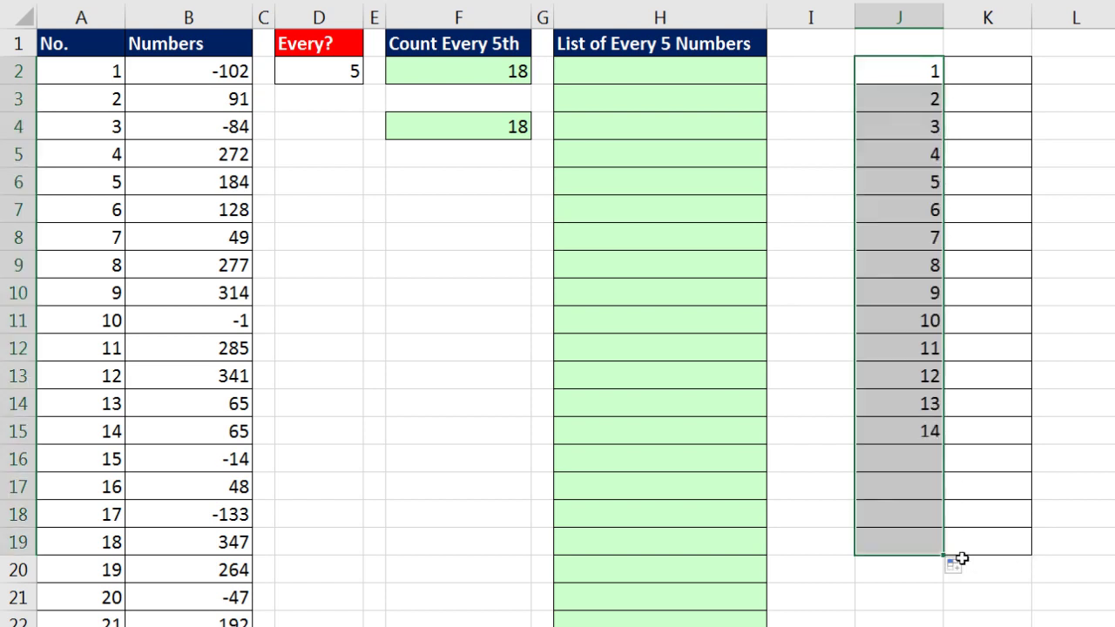
shift+click(1023, 551)
key(ctrl+r)
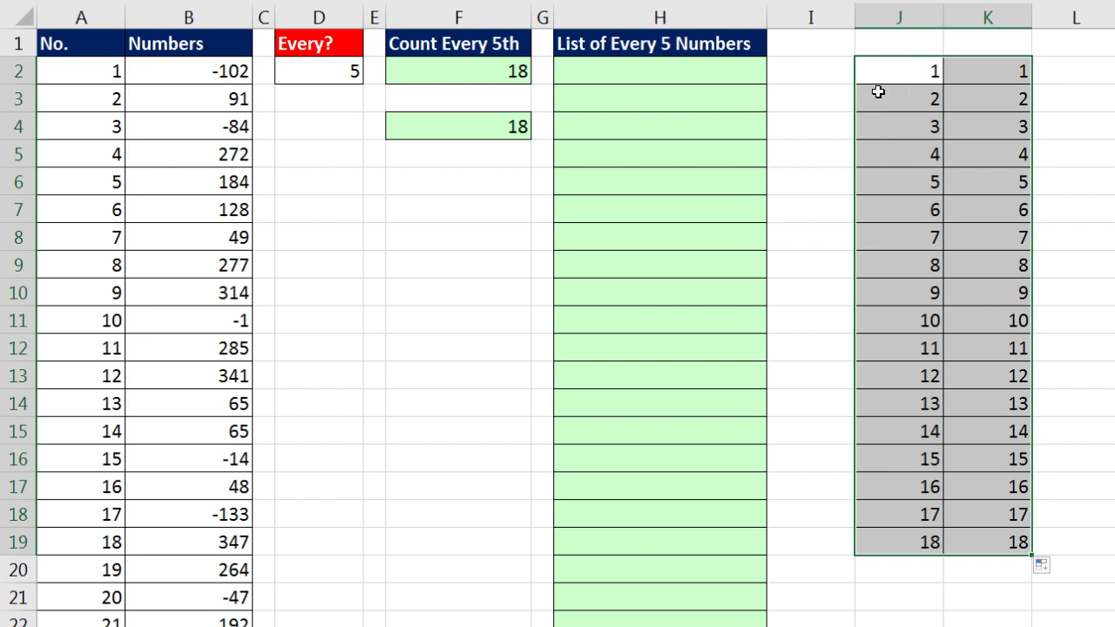
Step: Wrap the J2:K19 row counts in MOD with $D$2 as the divisor
key(F2)
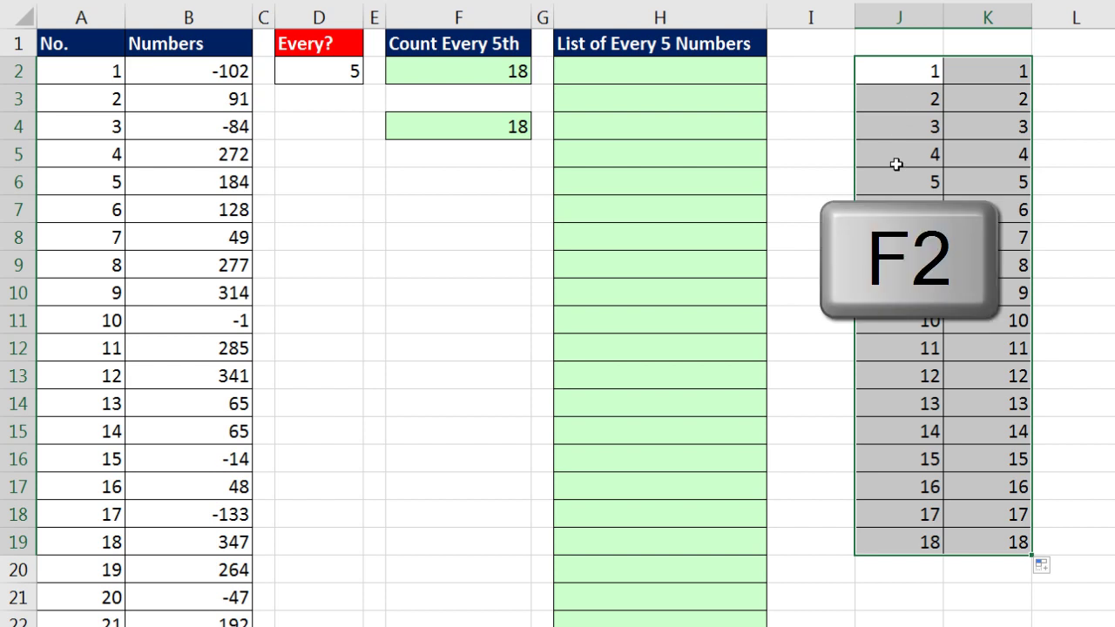
key(F2)
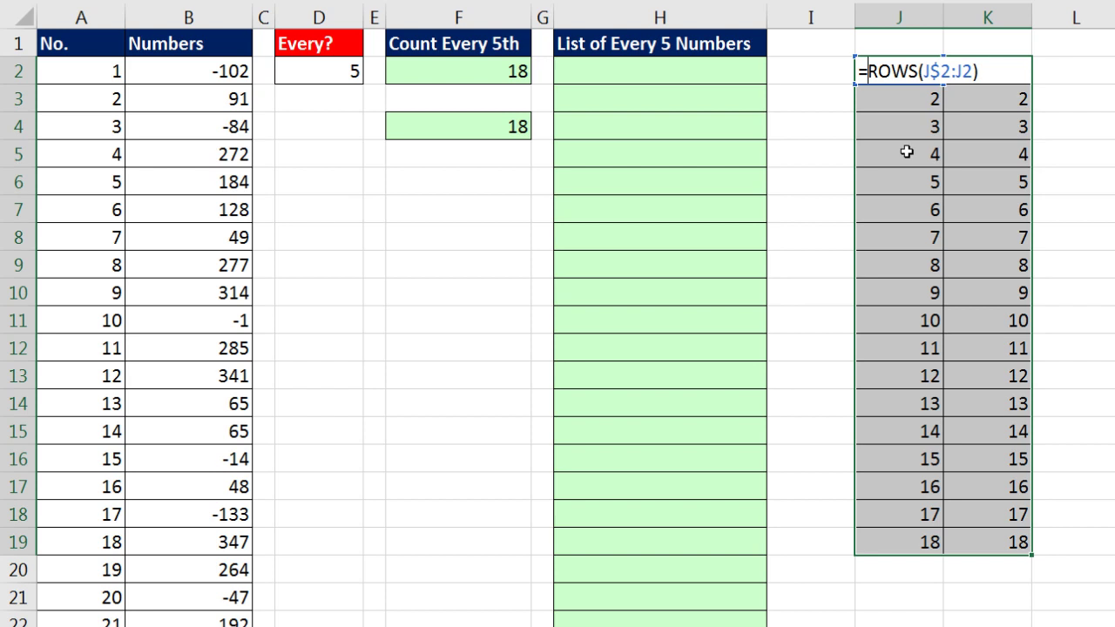
text(mod)
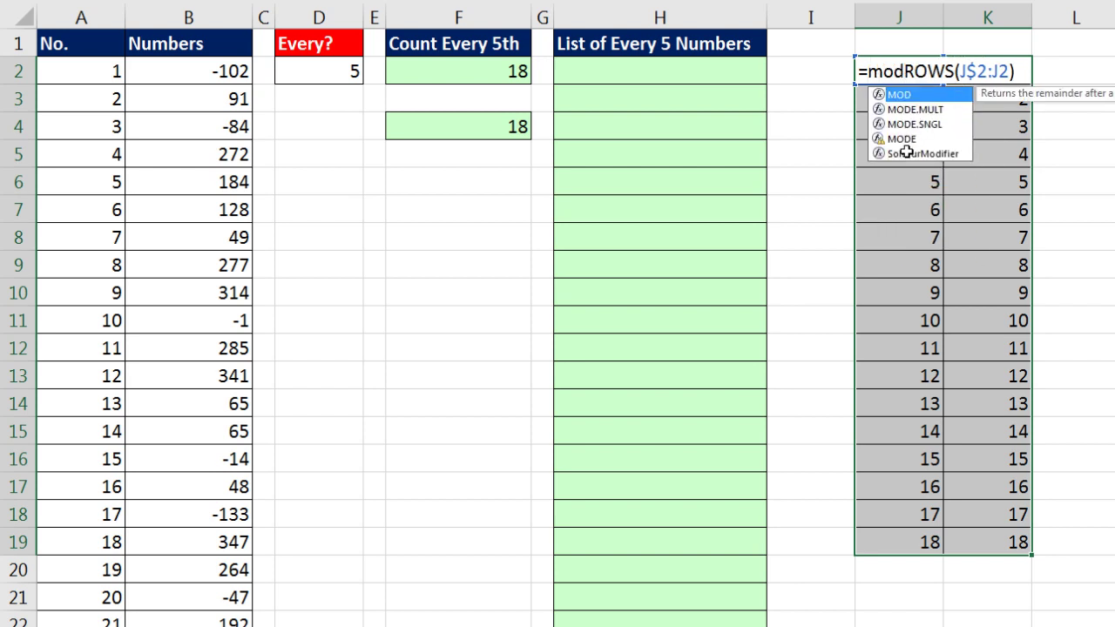
key(Tab)
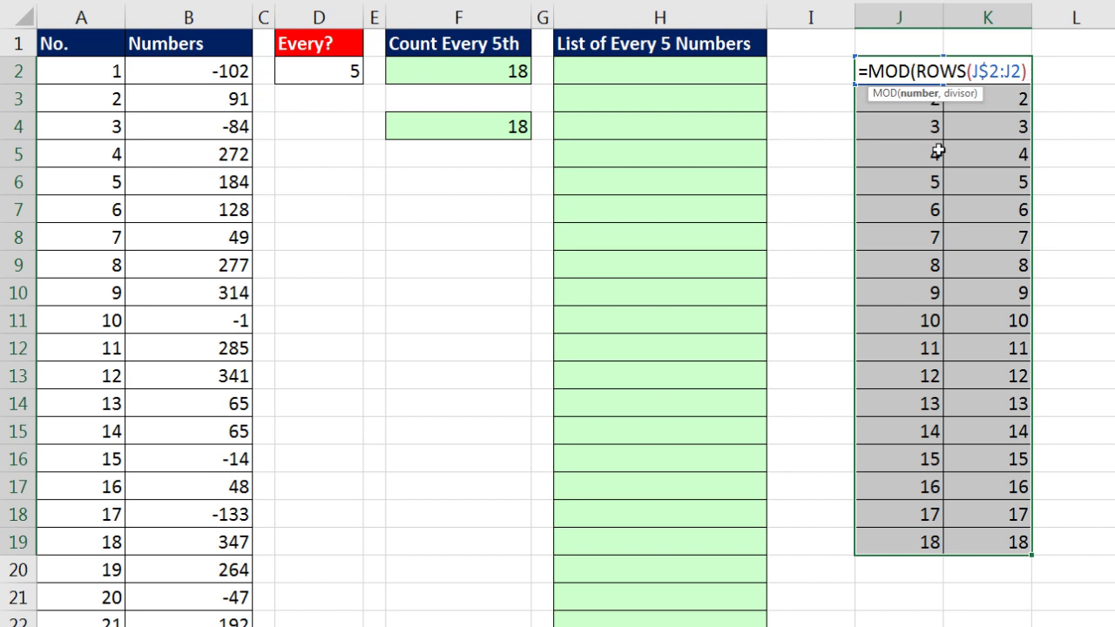
text(,)
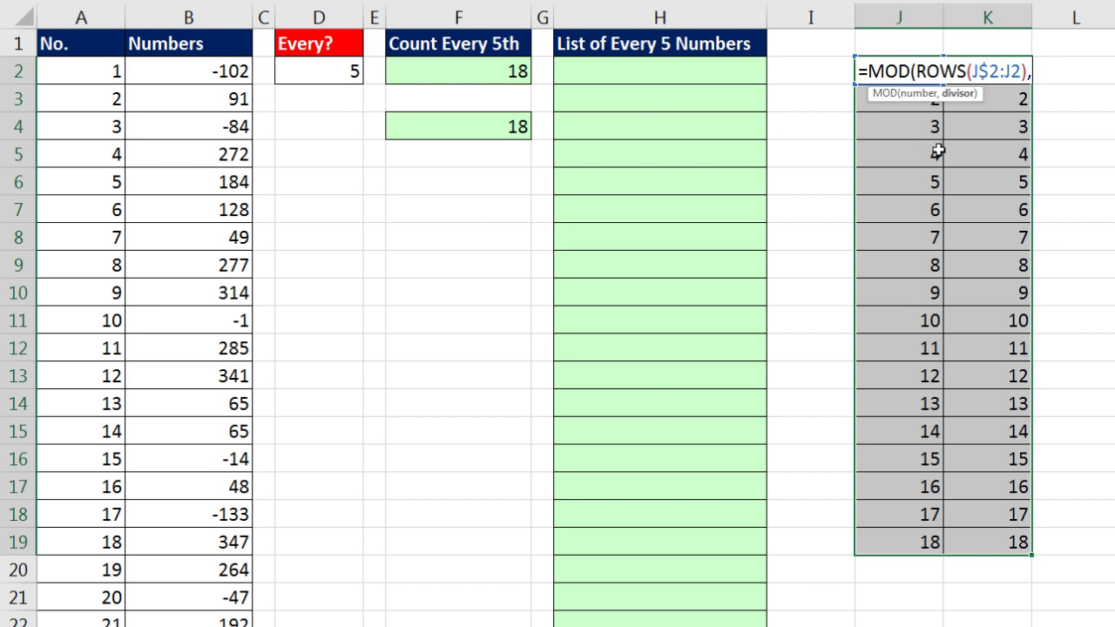
click(338, 77)
key(F4)
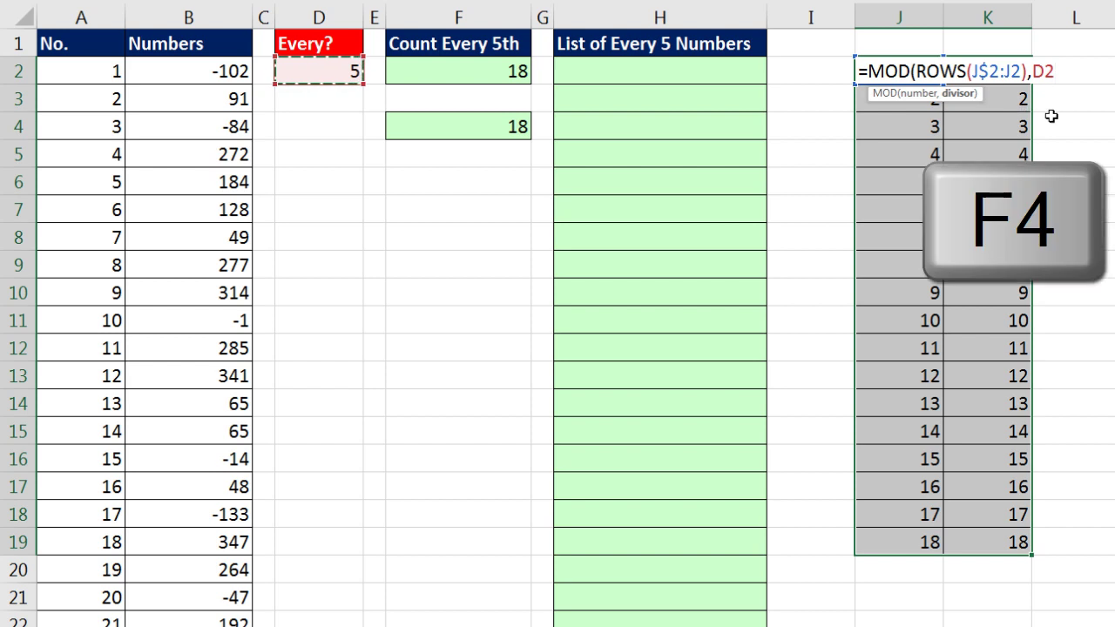
key(F4)
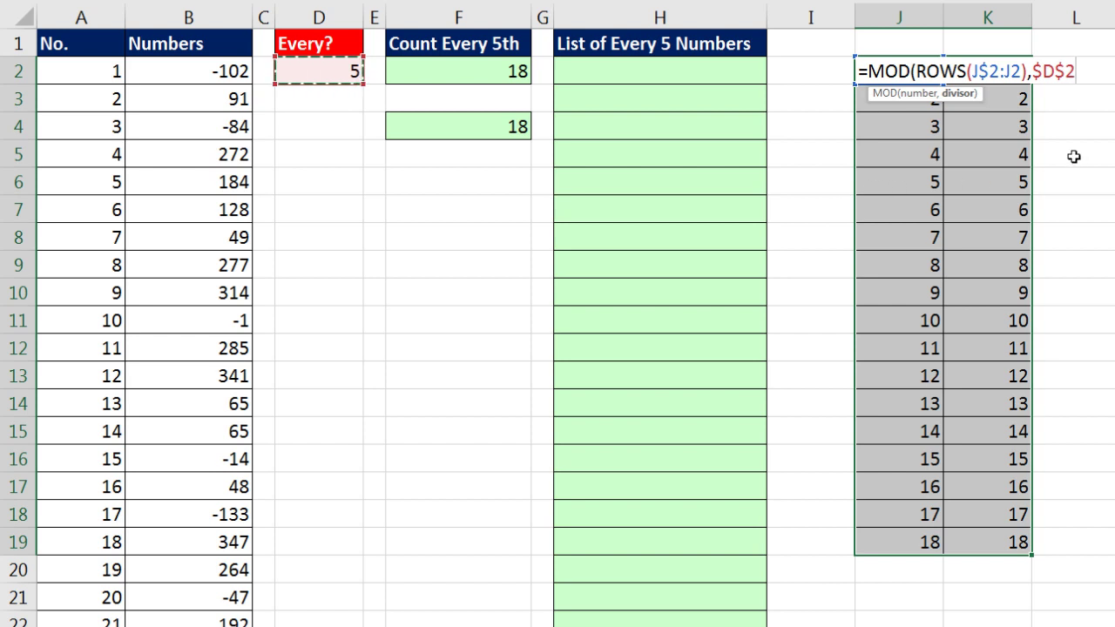
text())
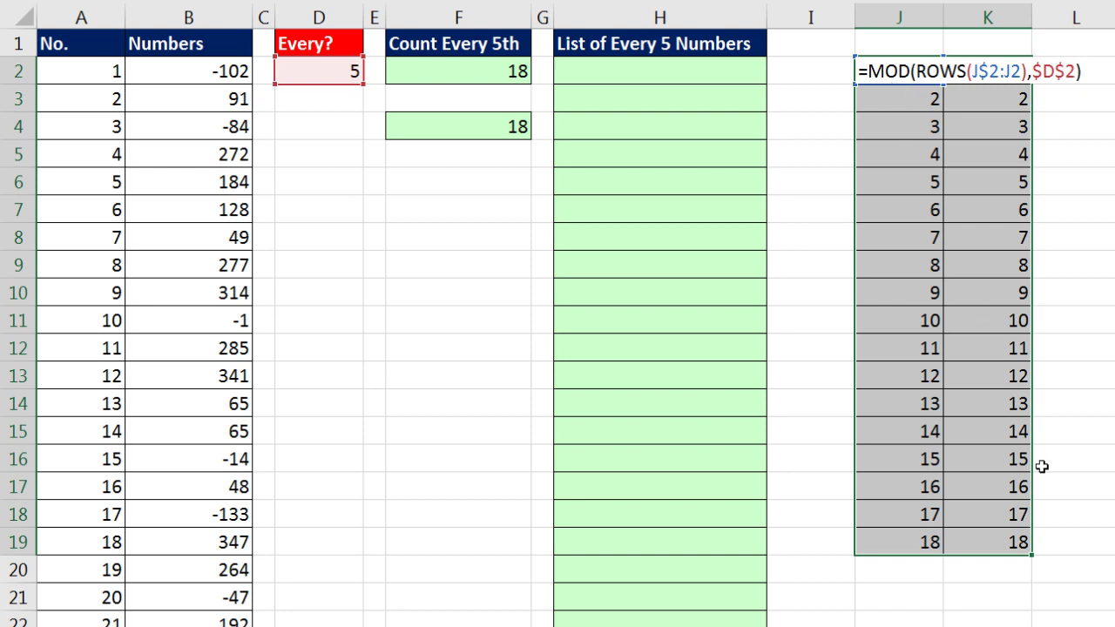
key(ctrl+Return)
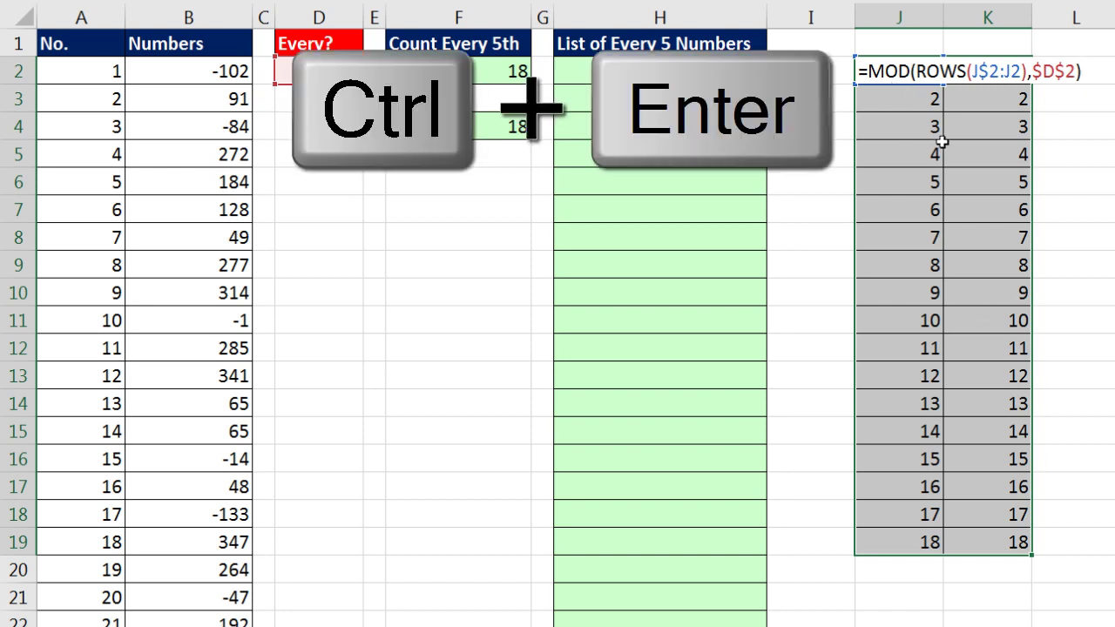
key(ctrl+Return)
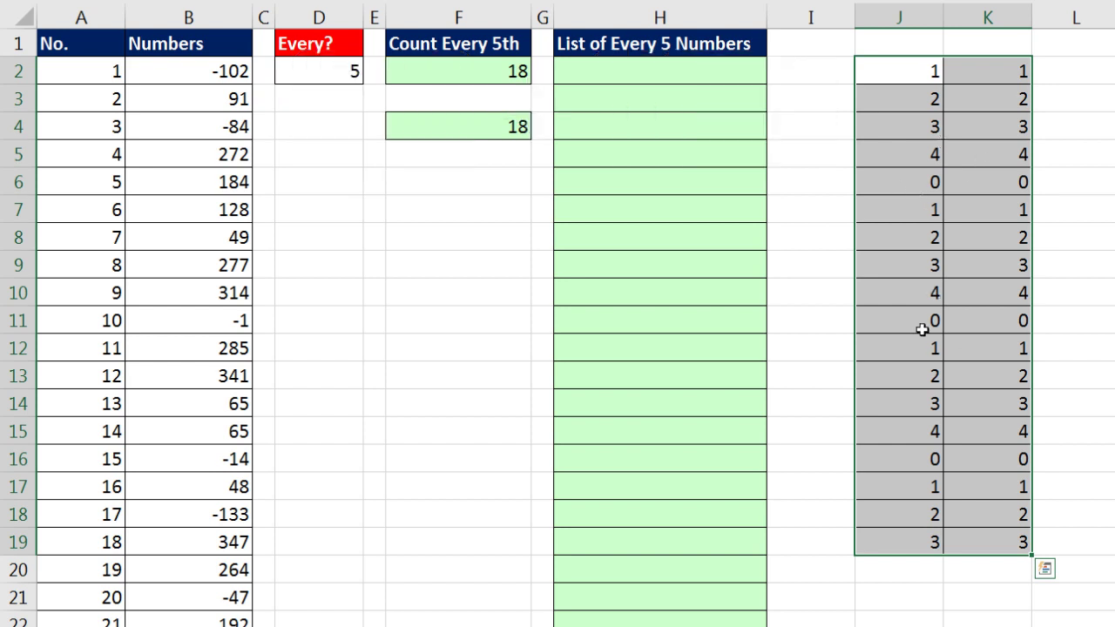
Step: Append =0 to the MOD formula across J2:K19 so every 5th row shows TRUE
key(F2)
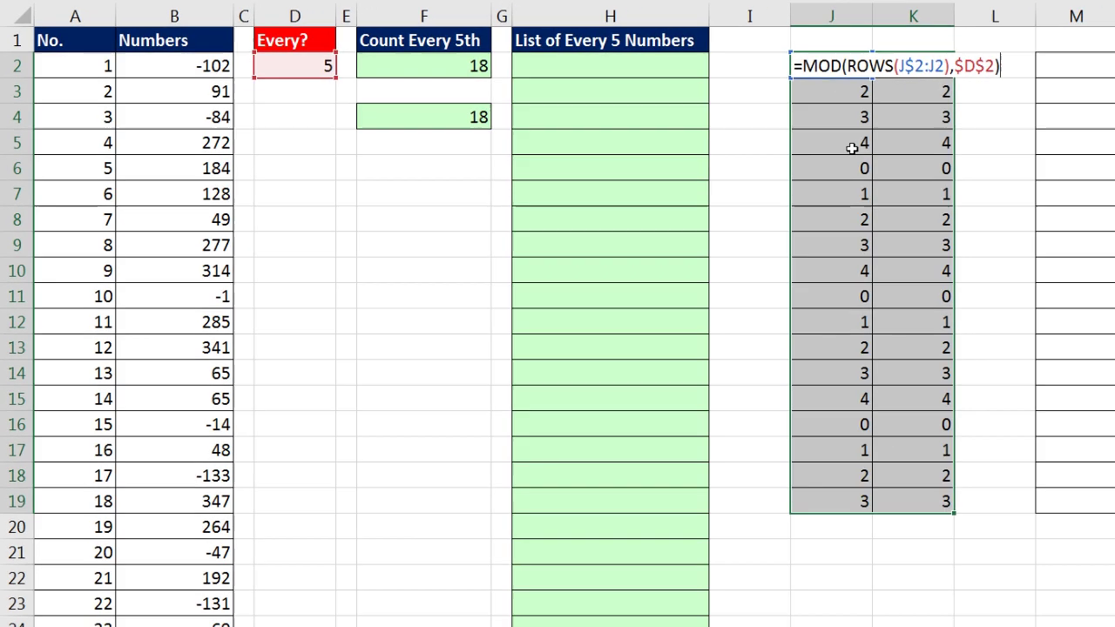
text(=)
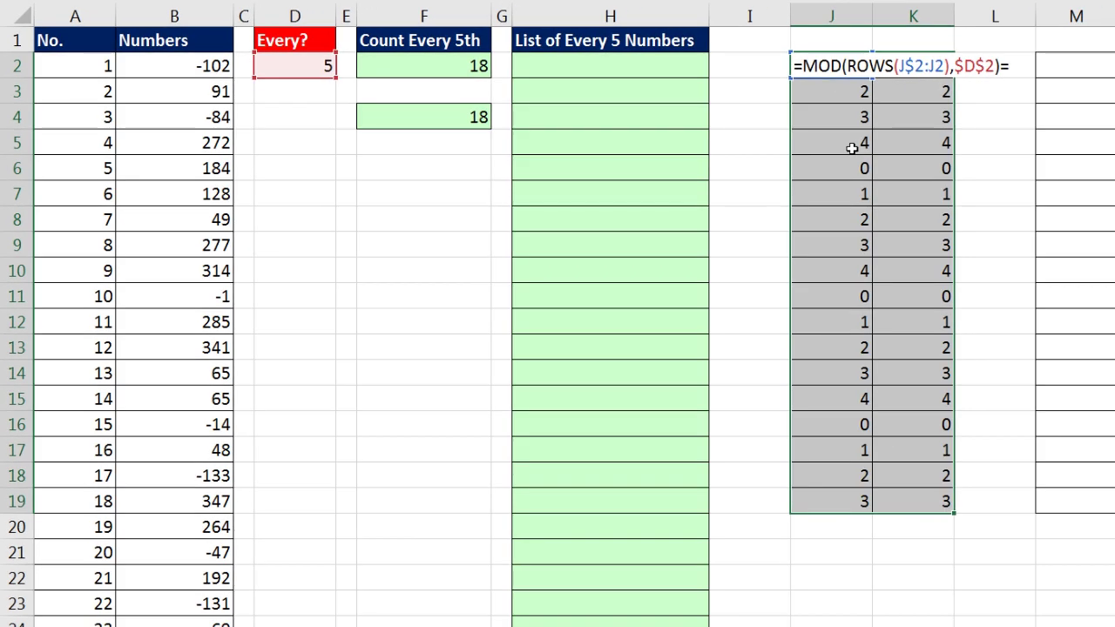
text(0)
key(ctrl+Return)
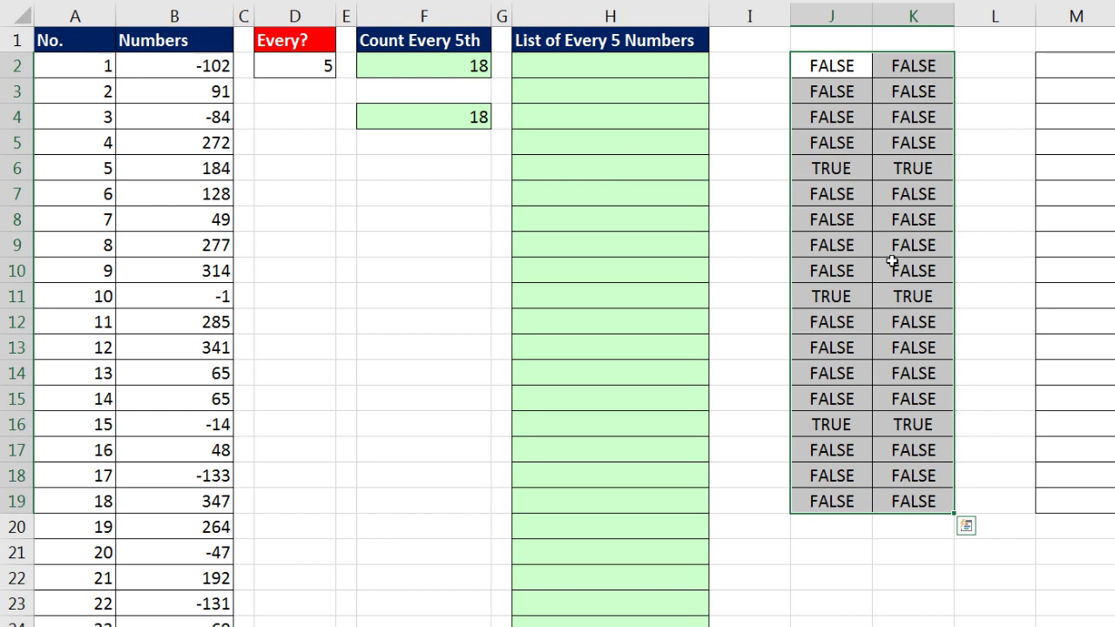
click(834, 65)
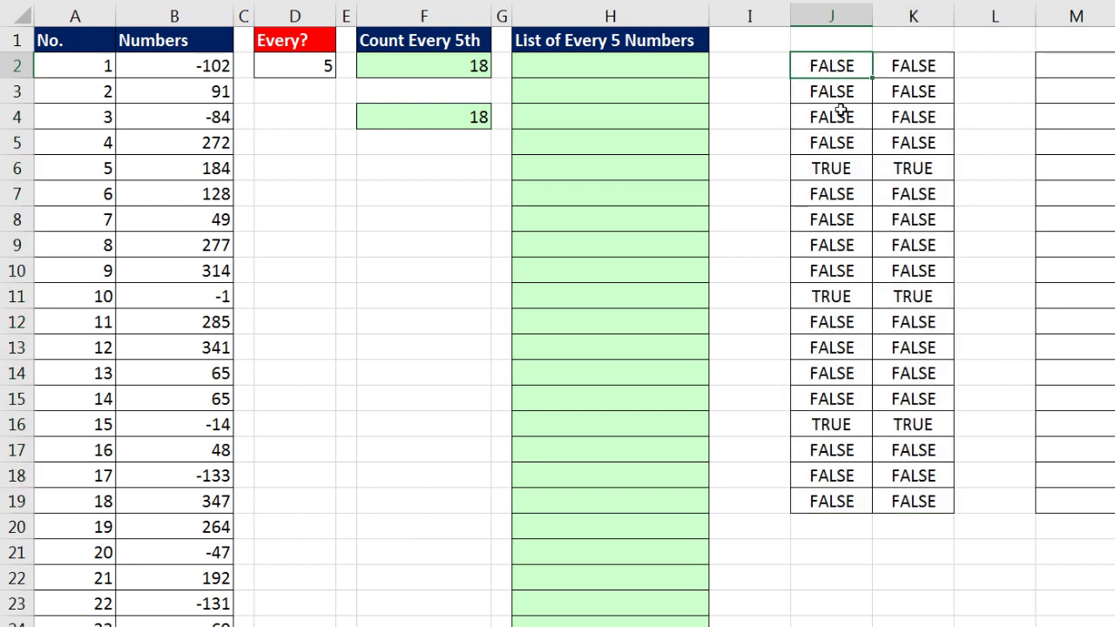
Step: Copy the =MOD(ROWS(J$2:J2),$D$2)=0 formula text from J2 without changing the cell
key(F2)
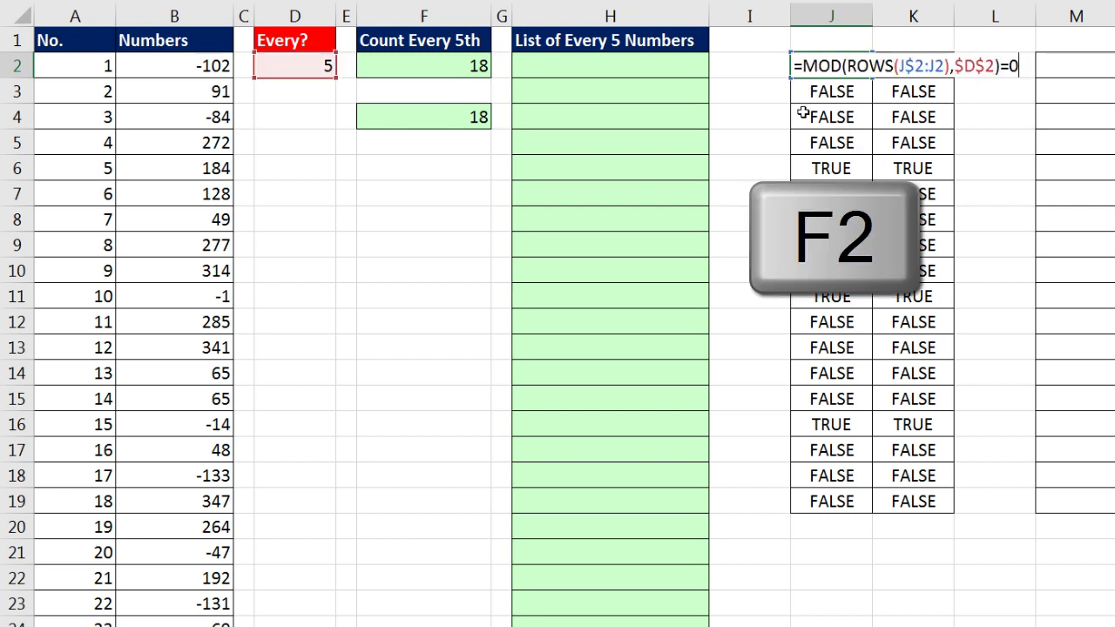
drag(794, 68, 1018, 68)
key(ctrl+c)
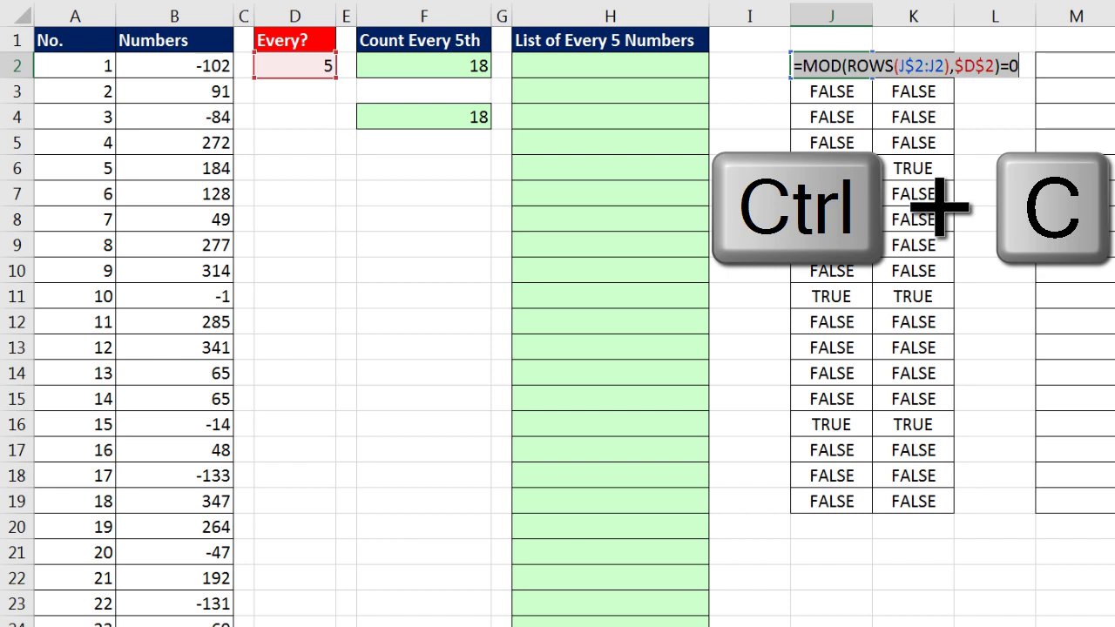
key(Escape)
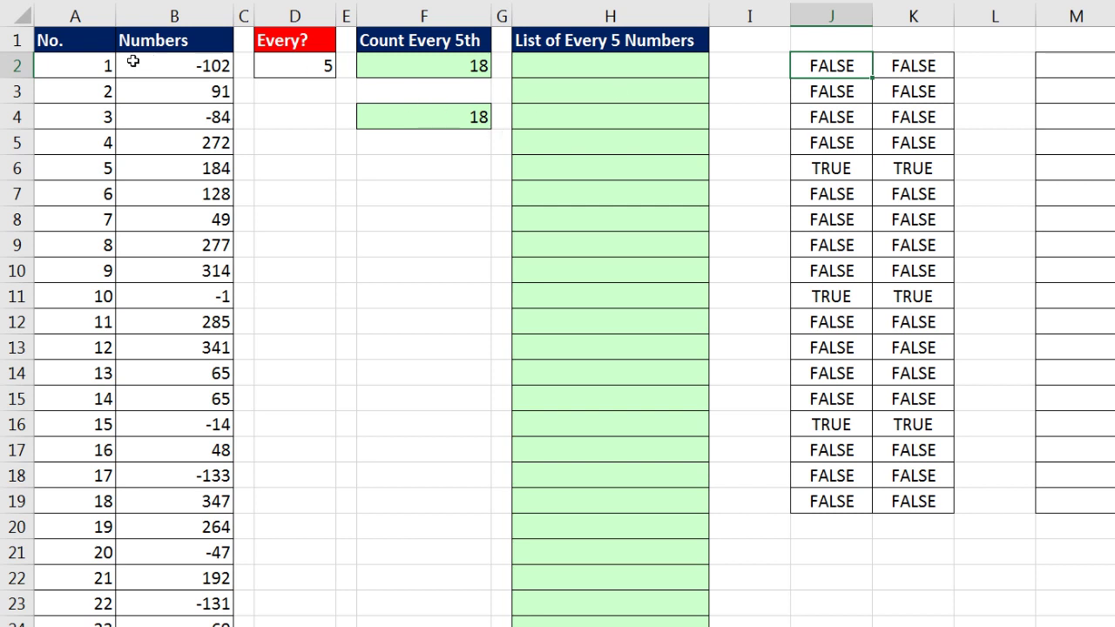
Step: Select the data range A2:B94 and bring the view back to its top
drag(54, 63, 157, 67)
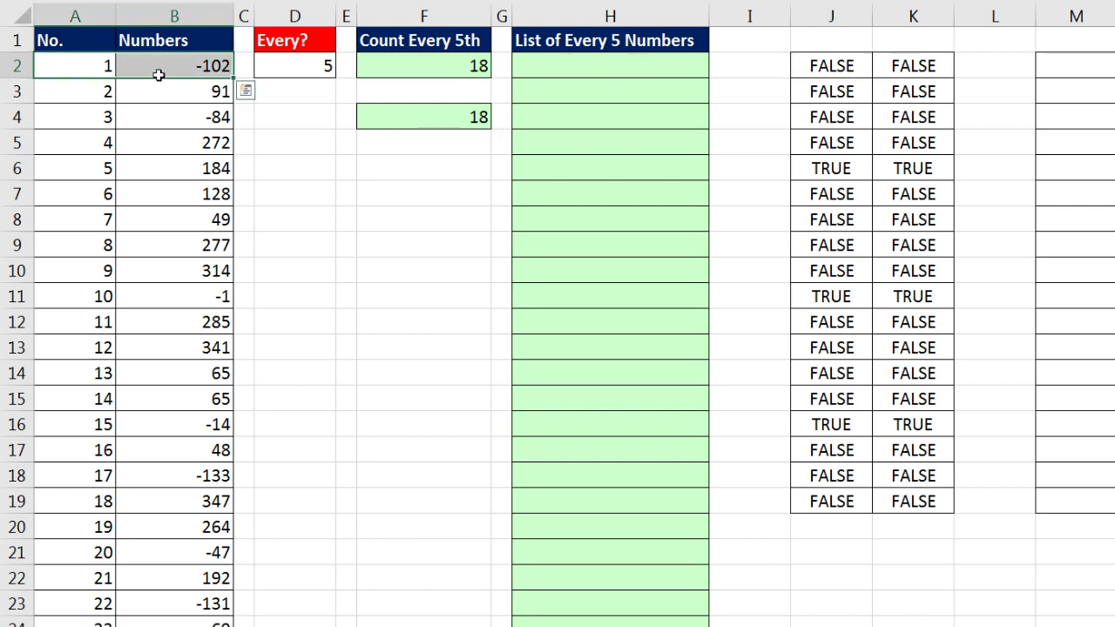
key(ctrl+shift+Down)
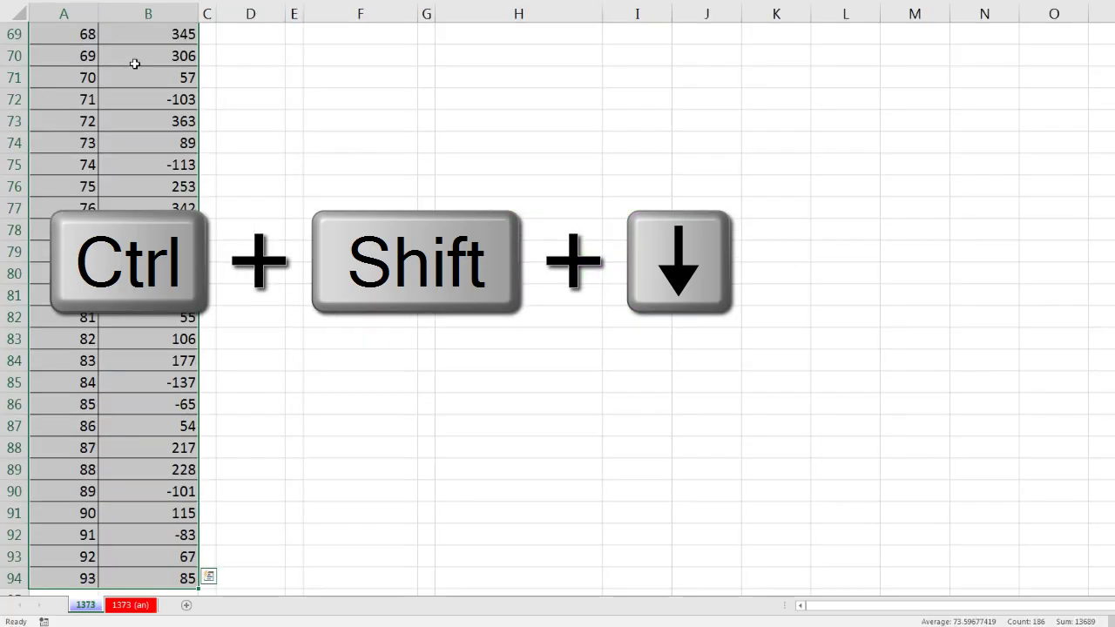
key(ctrl+BackSpace)
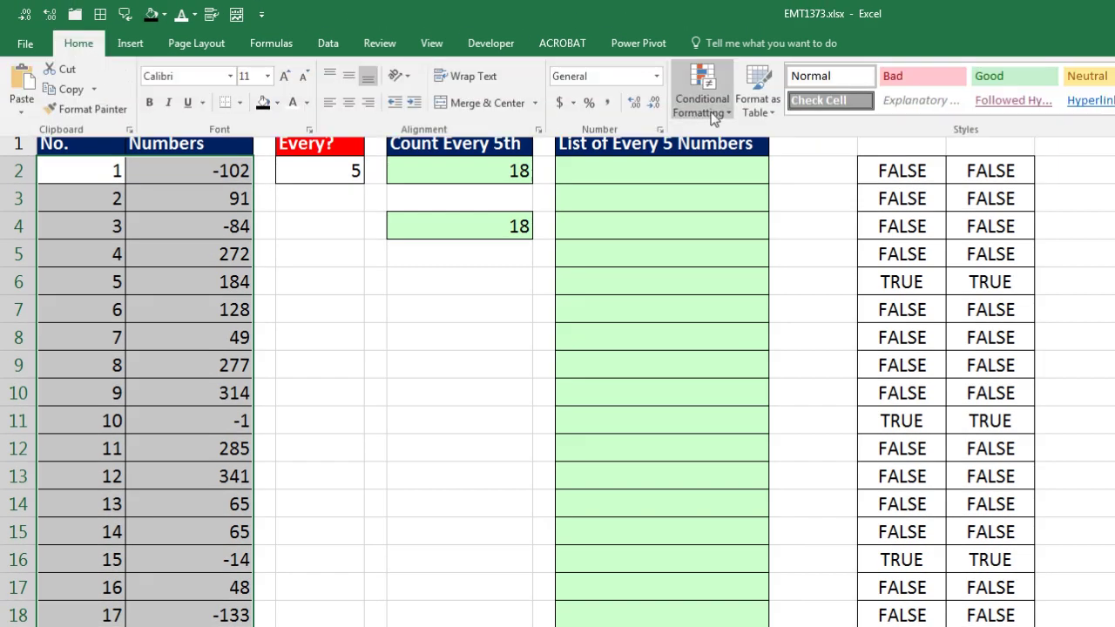
Step: Create a new formula-based conditional formatting rule using the pasted MOD formula
click(712, 113)
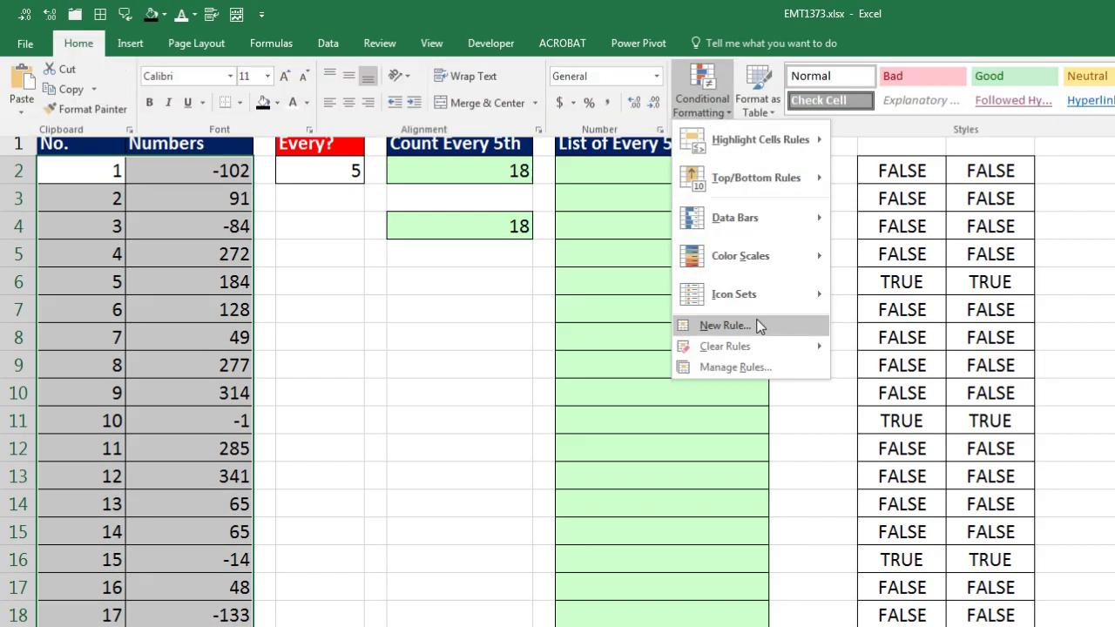
key(Escape)
key(Escape)
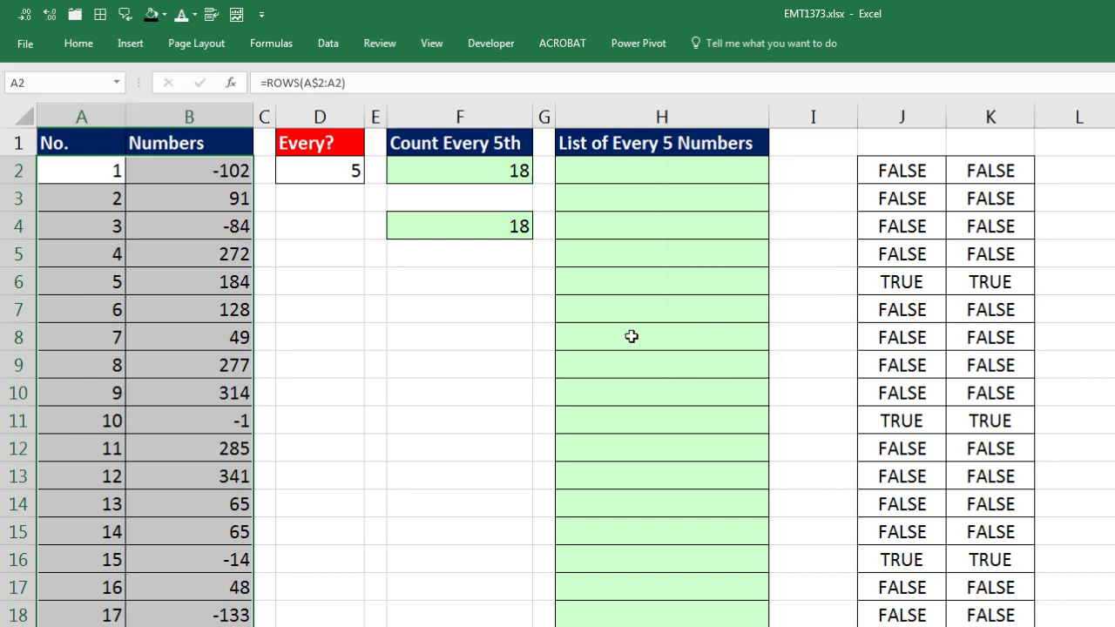
key(alt)
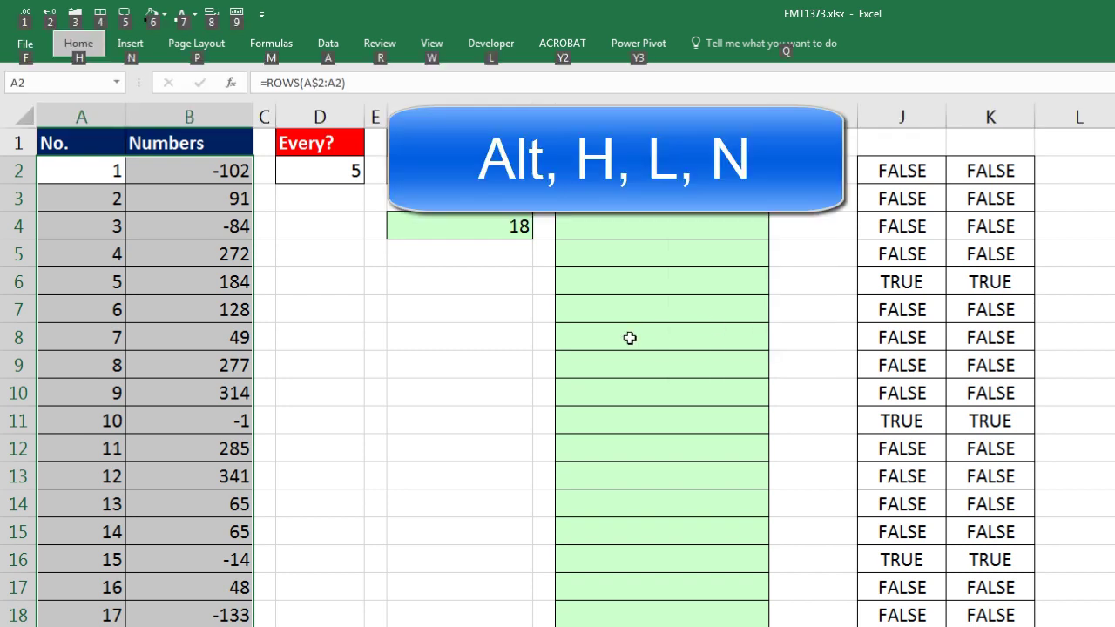
key(h)
key(l)
key(n)
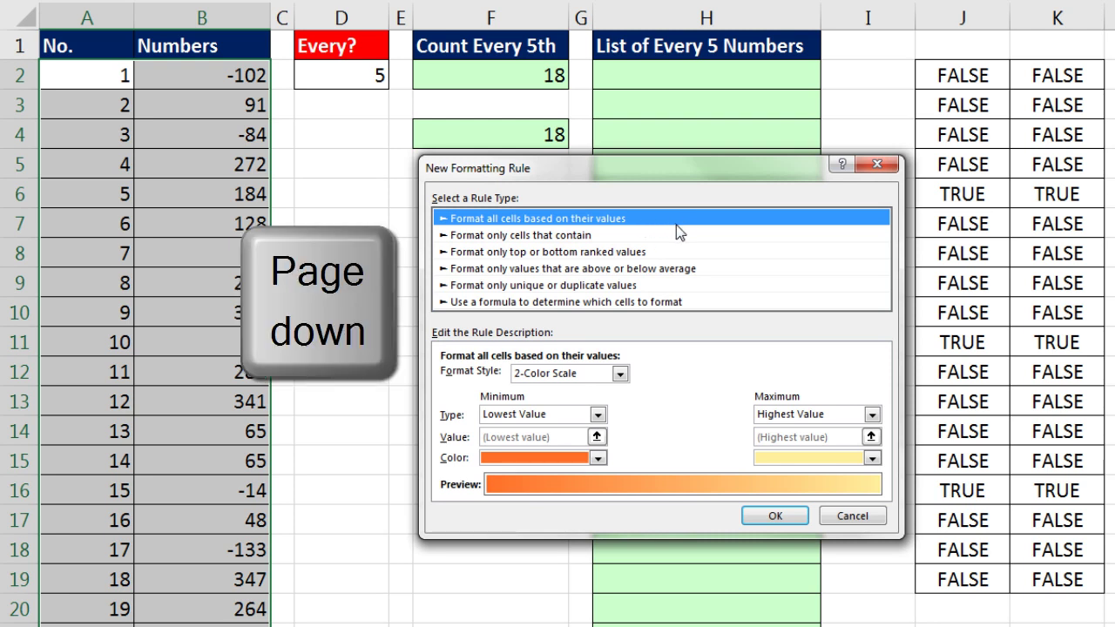
key(Page_Down)
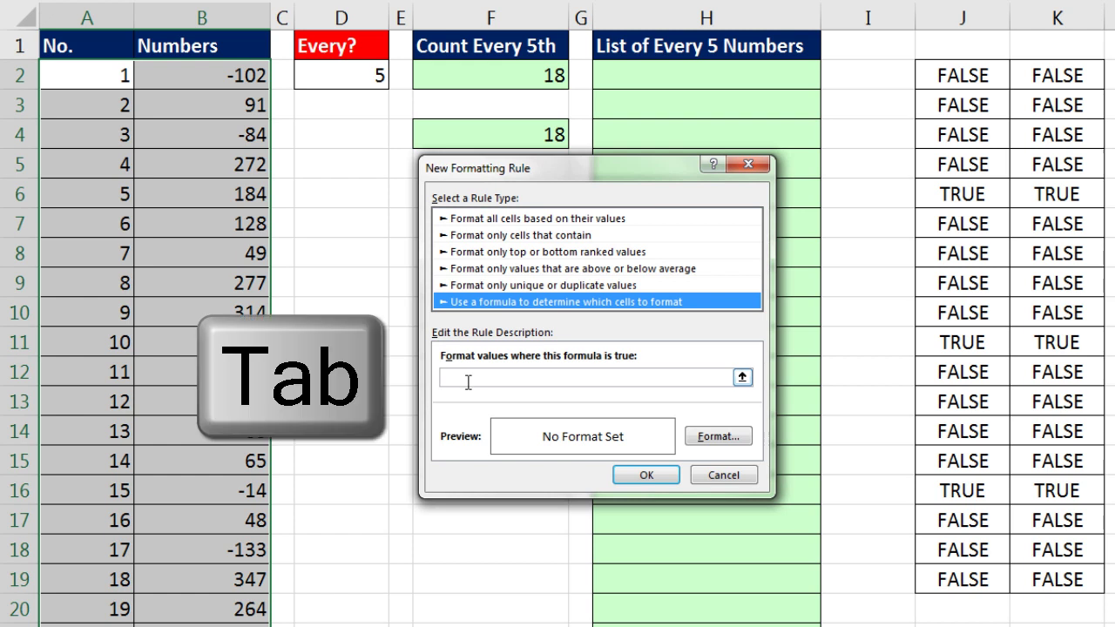
key(Tab)
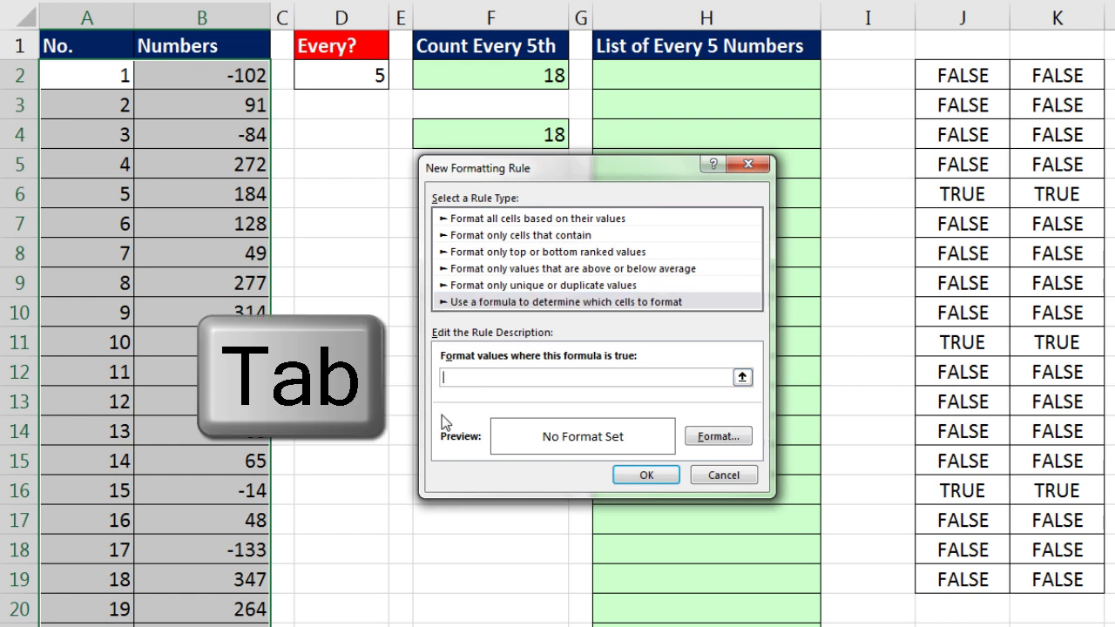
key(ctrl+v)
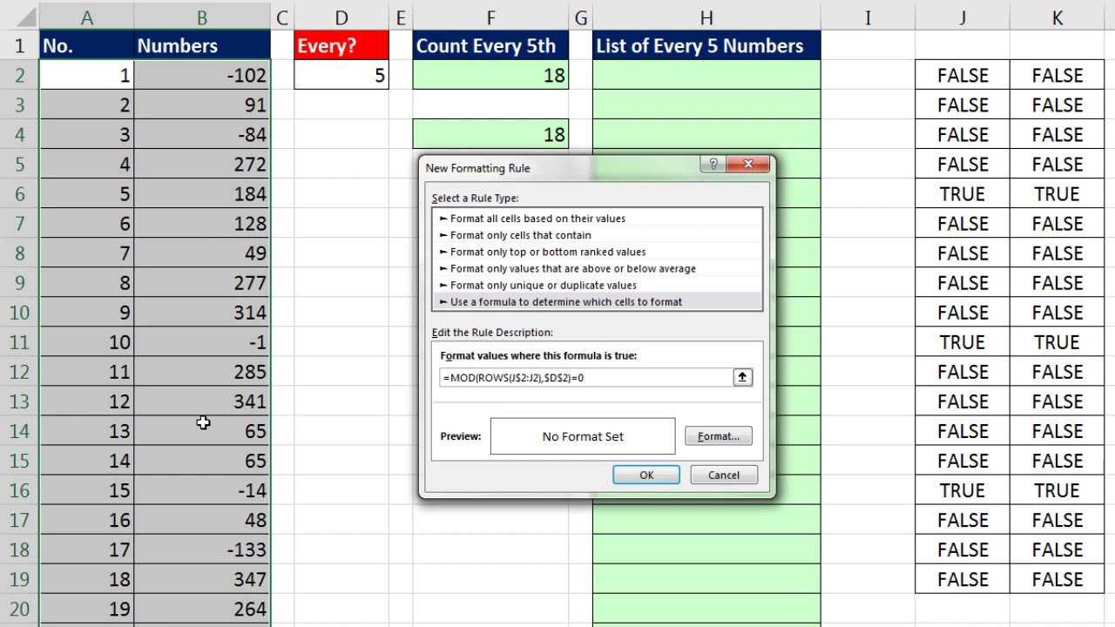
Step: Give the rule a yellow fill and apply it to highlight every 5th data row
click(714, 439)
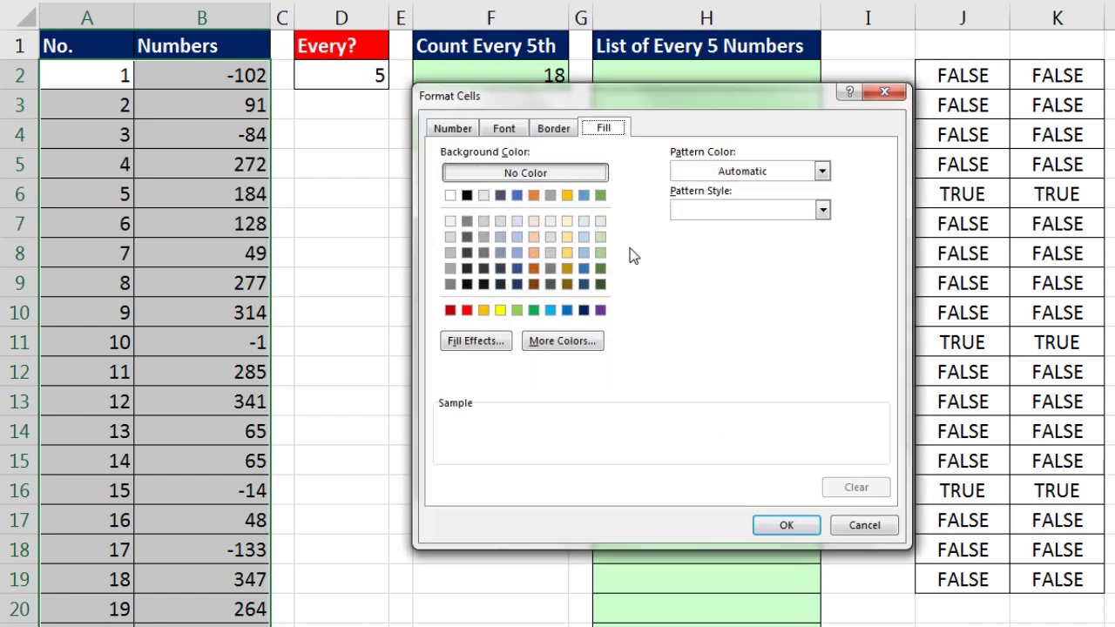
click(501, 311)
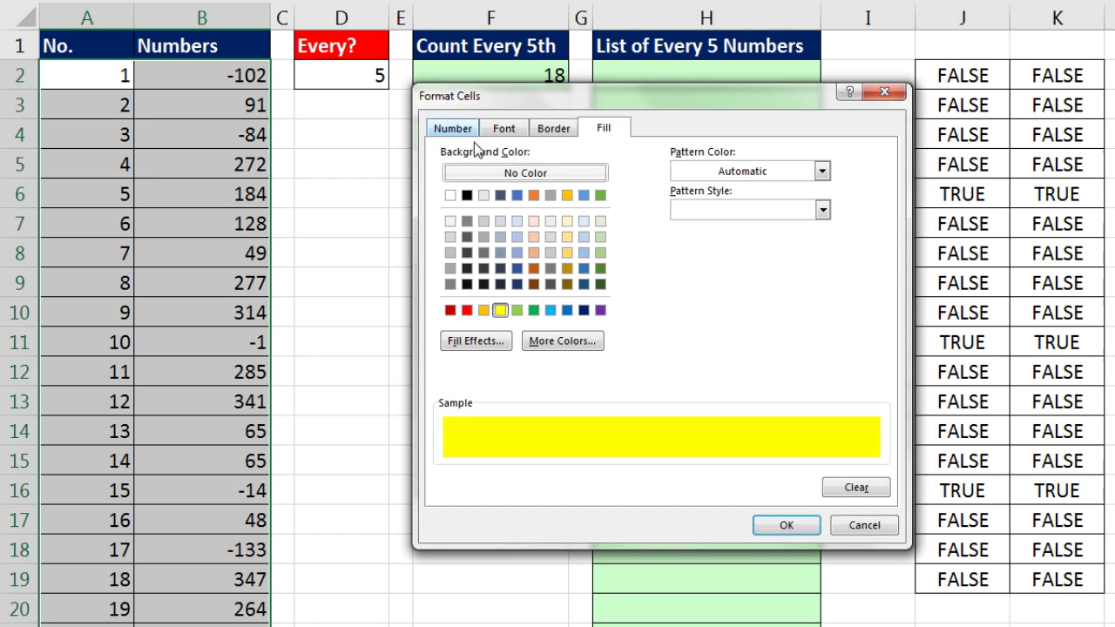
click(786, 525)
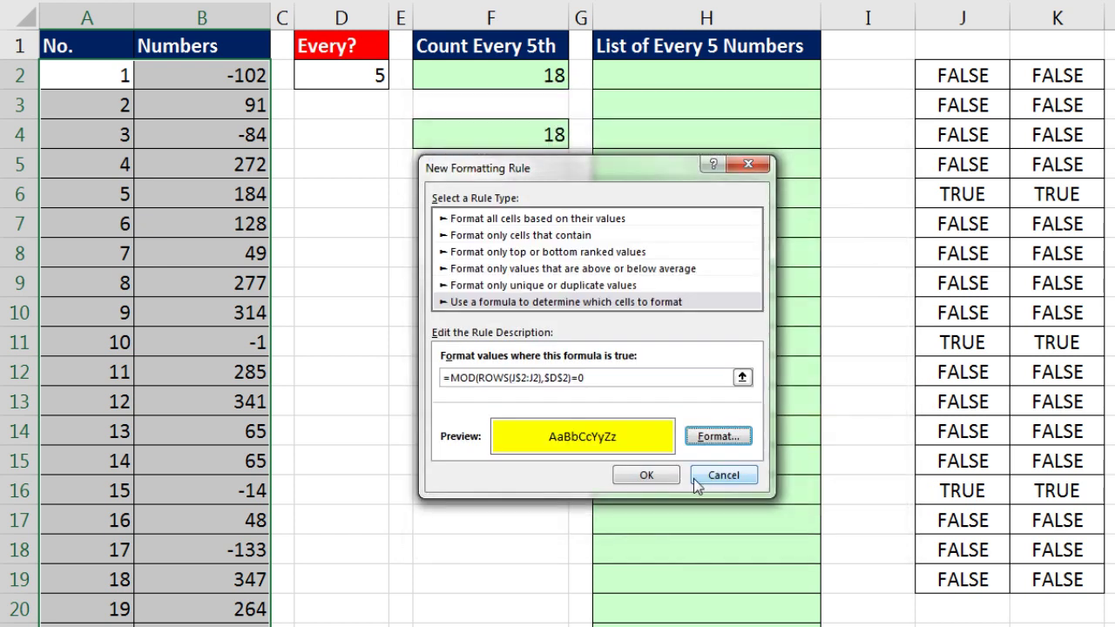
click(647, 476)
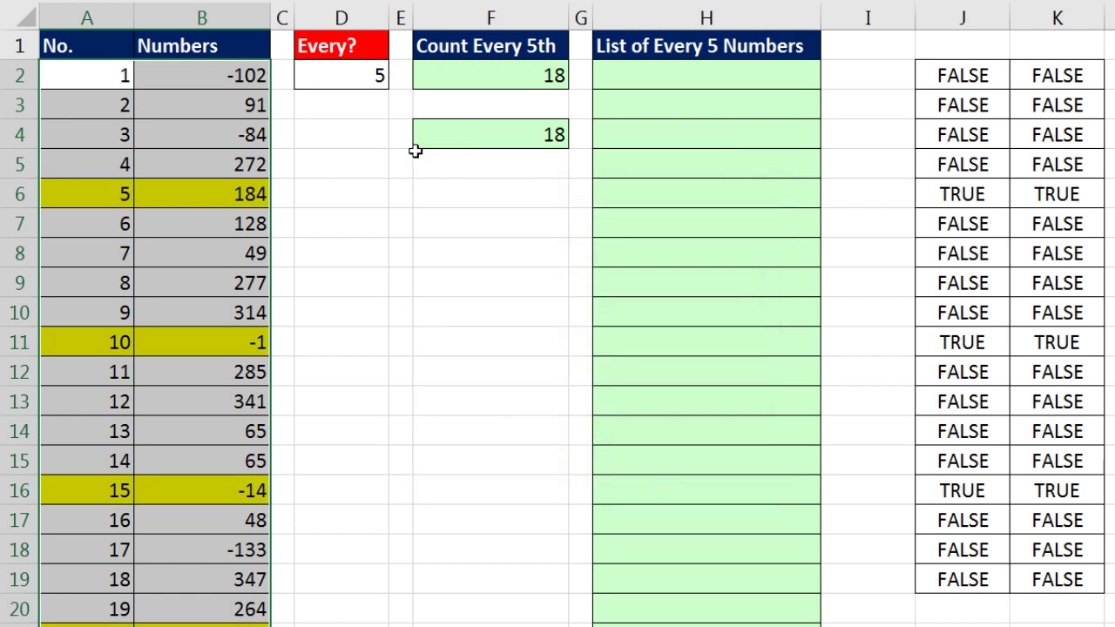
click(319, 68)
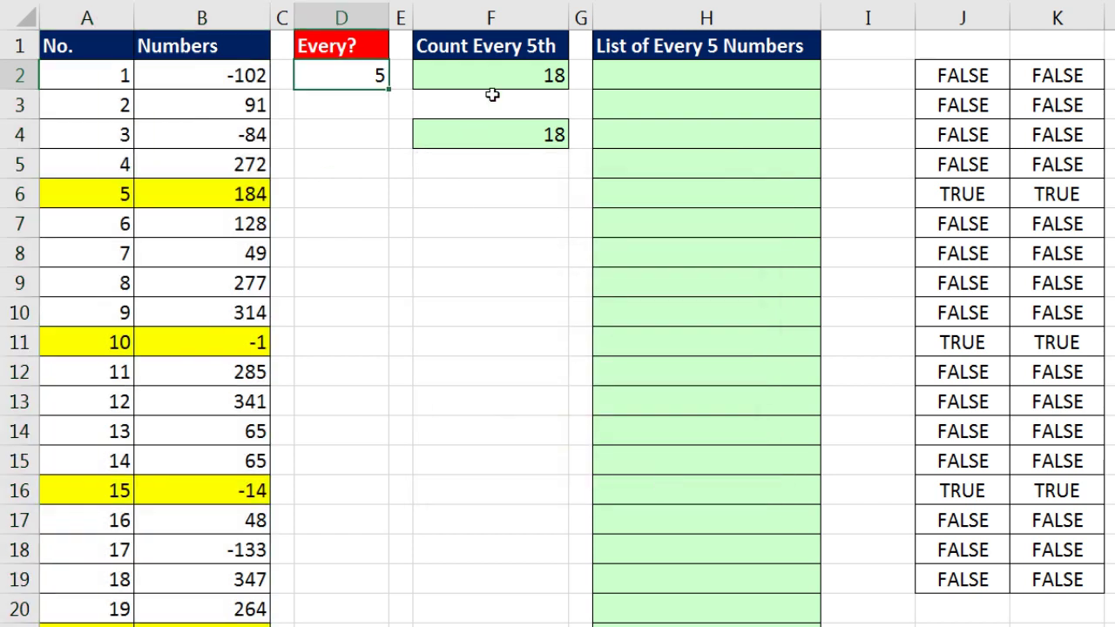
text(6)
key(ctrl+Return)
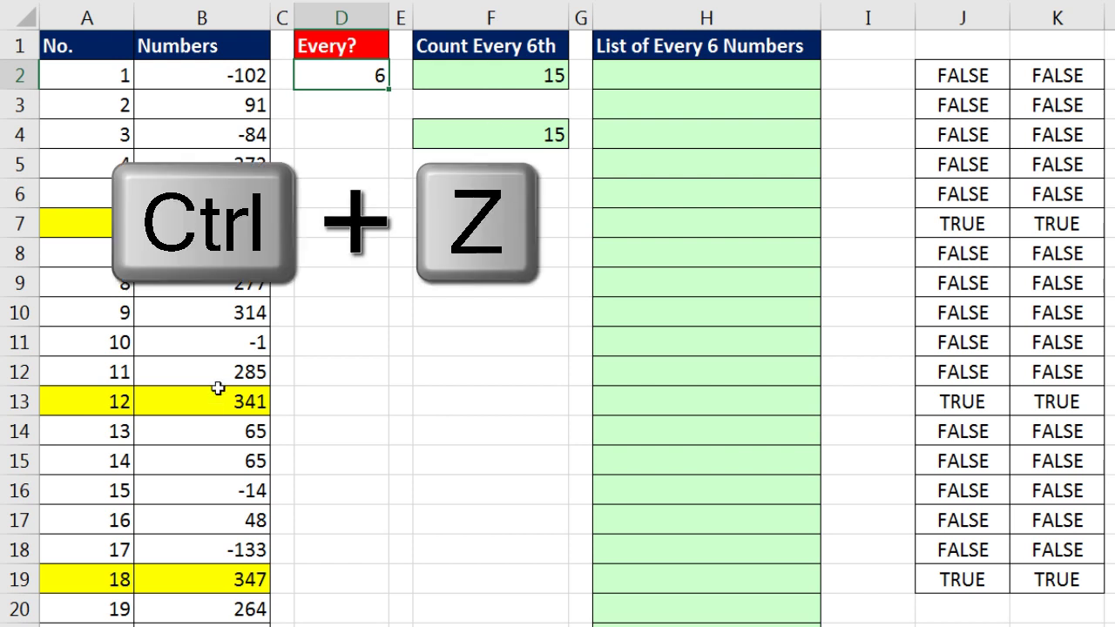
key(ctrl+z)
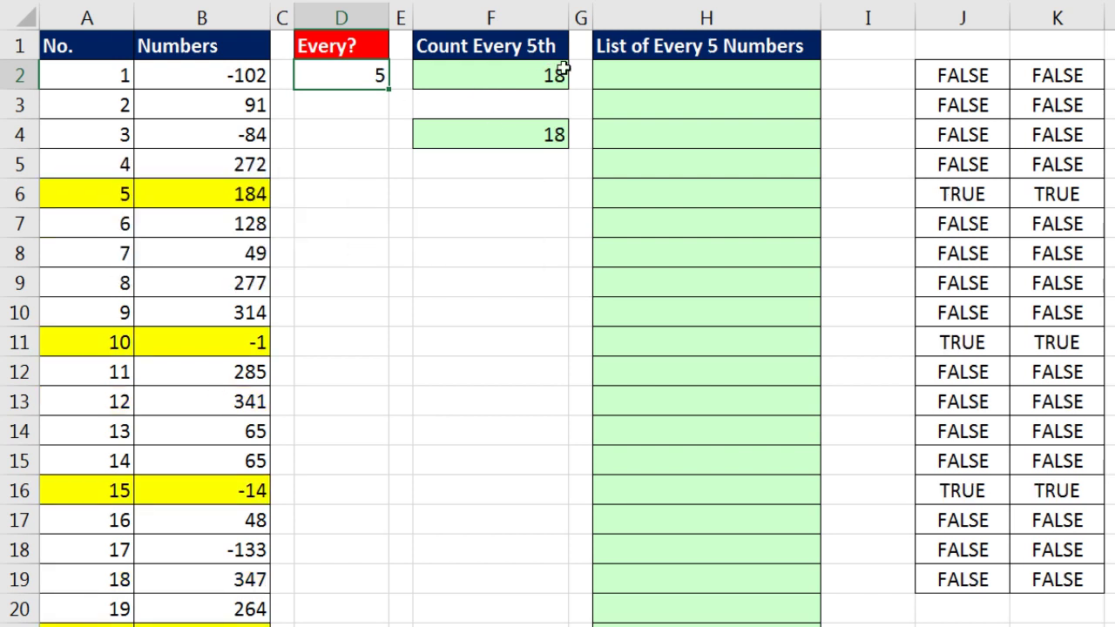
click(623, 76)
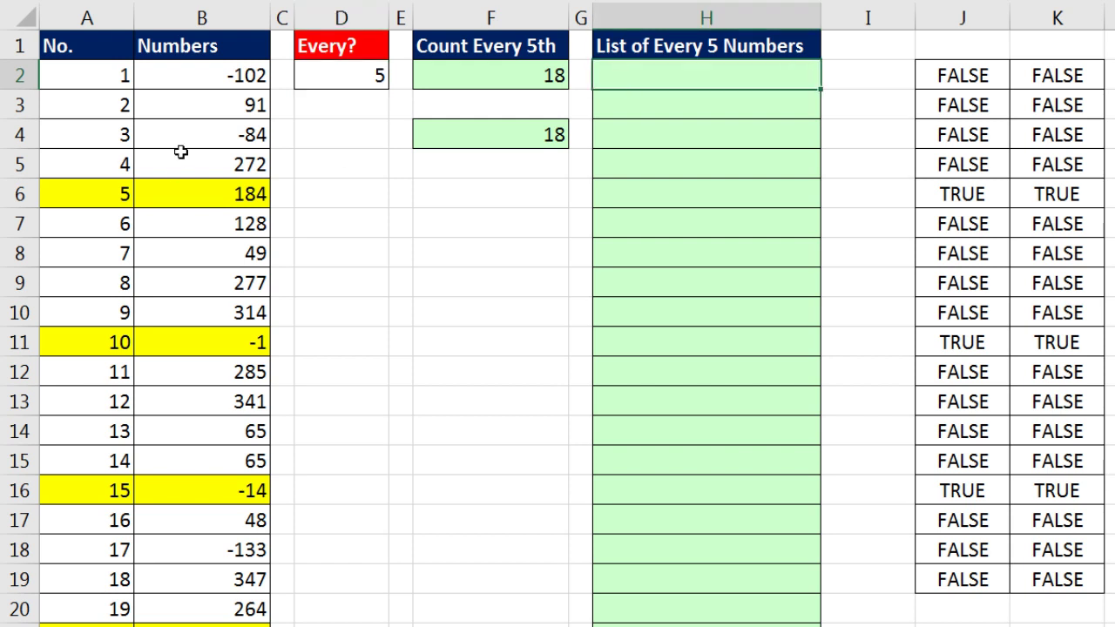
drag(223, 75, 223, 620)
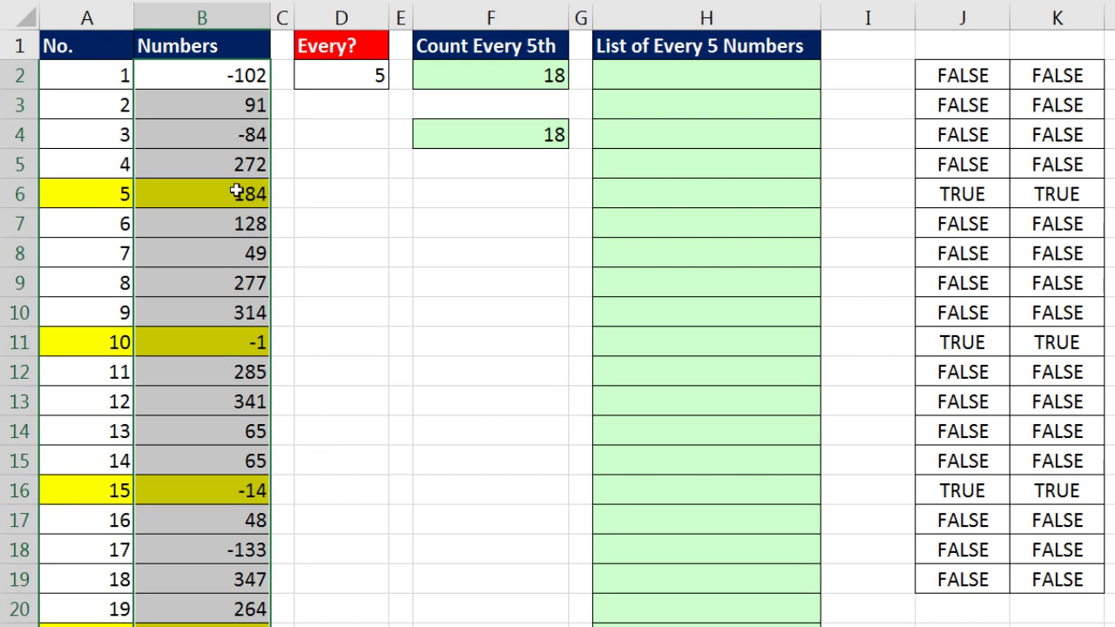
click(627, 68)
click(637, 103)
click(649, 135)
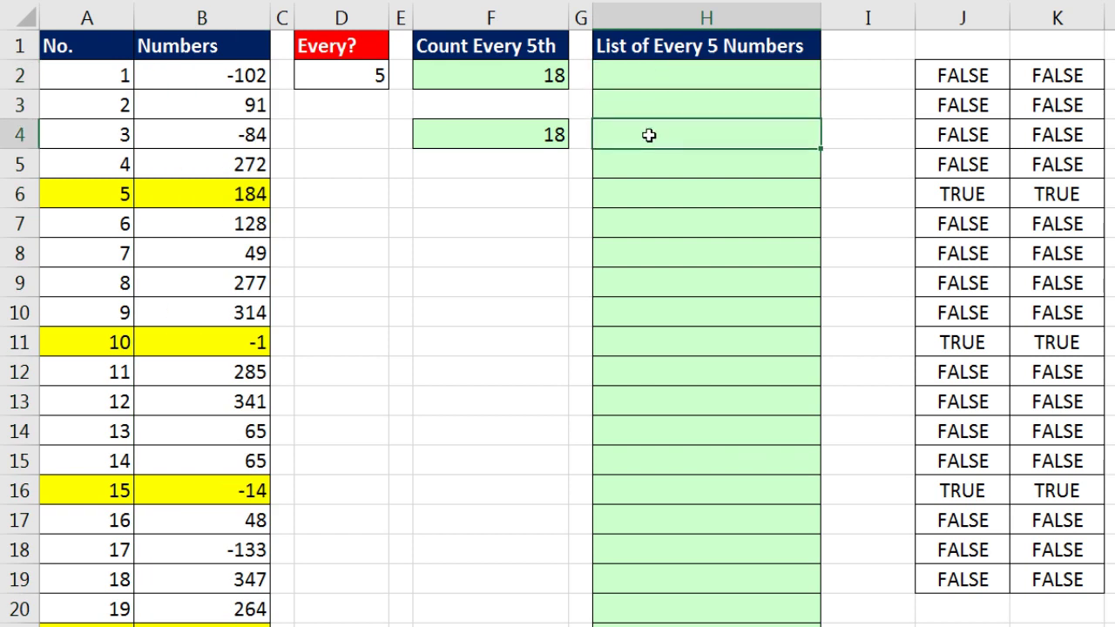
Step: Enter =ROWS(H$2:H2)*$D$2 in H2 and fill it down column H to list 5, 10, 15 through 95
click(669, 70)
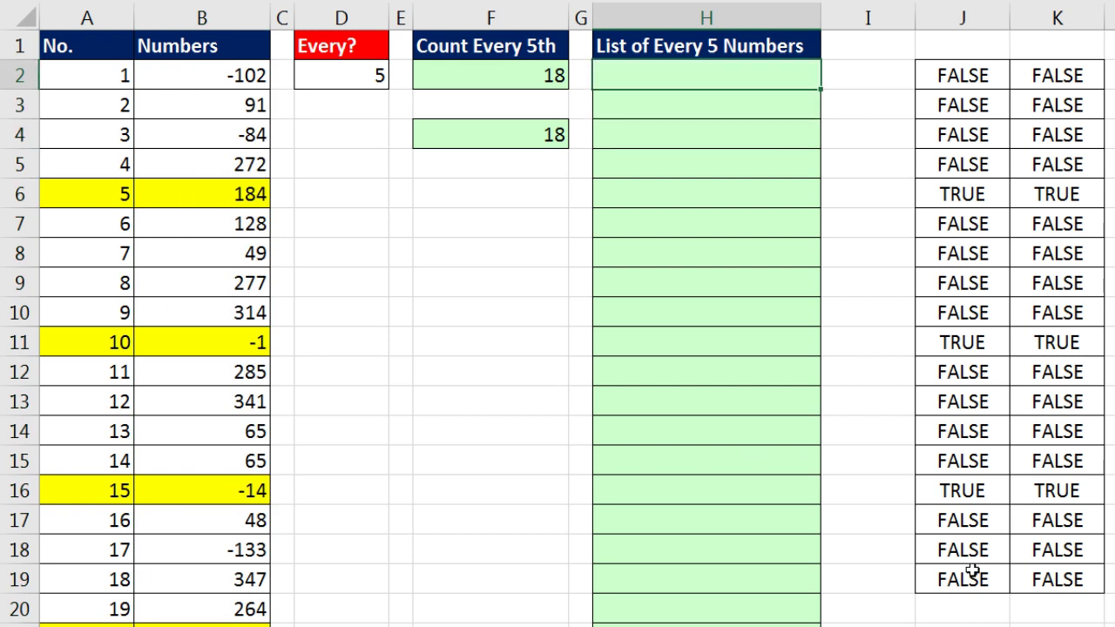
text(=rows)
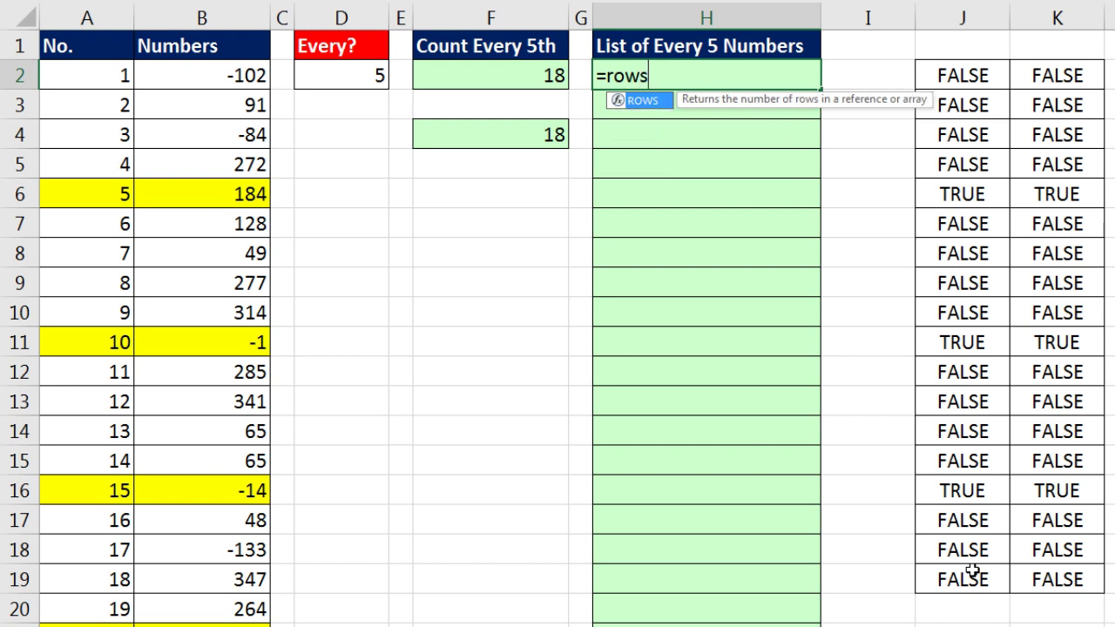
key(Tab)
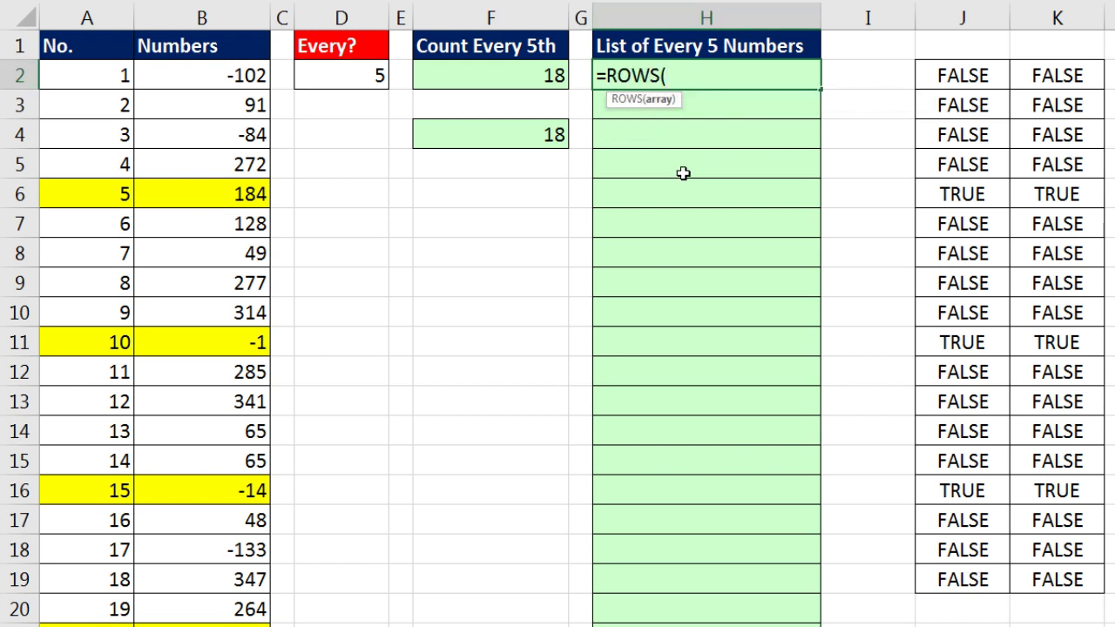
text(H$2:H2))
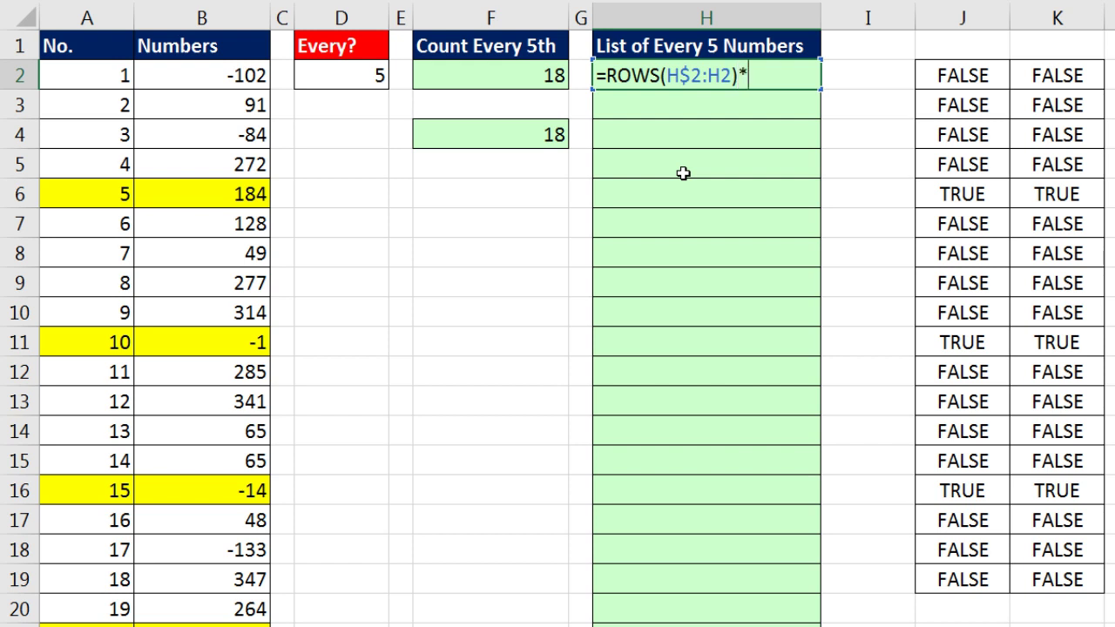
text(*)
key(Left)
key(Left)
key(Left)
key(Left)
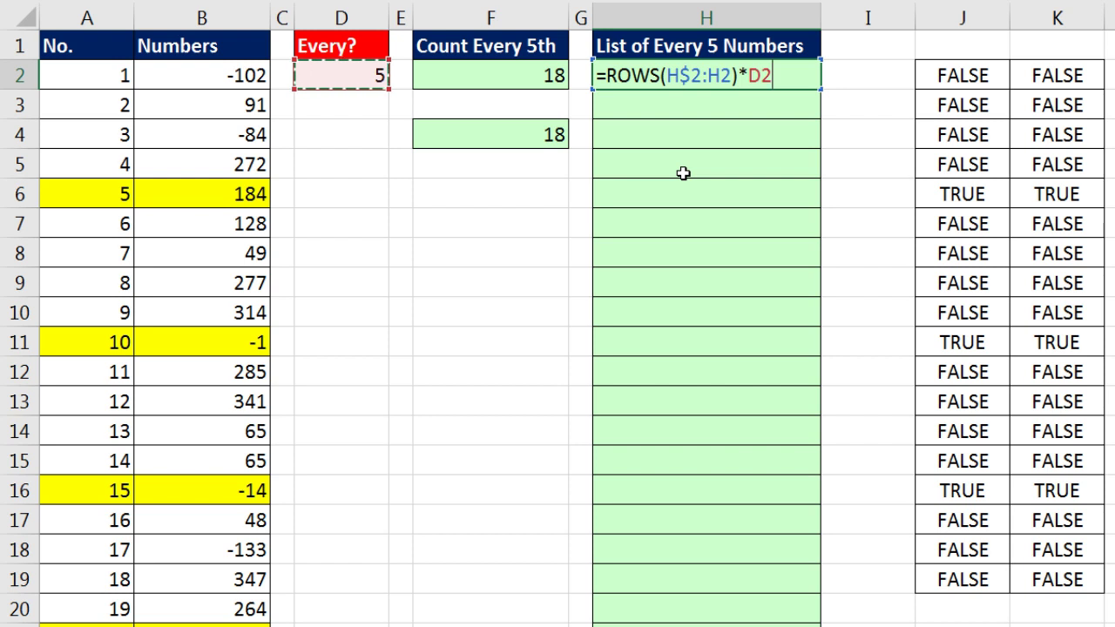
key(F4)
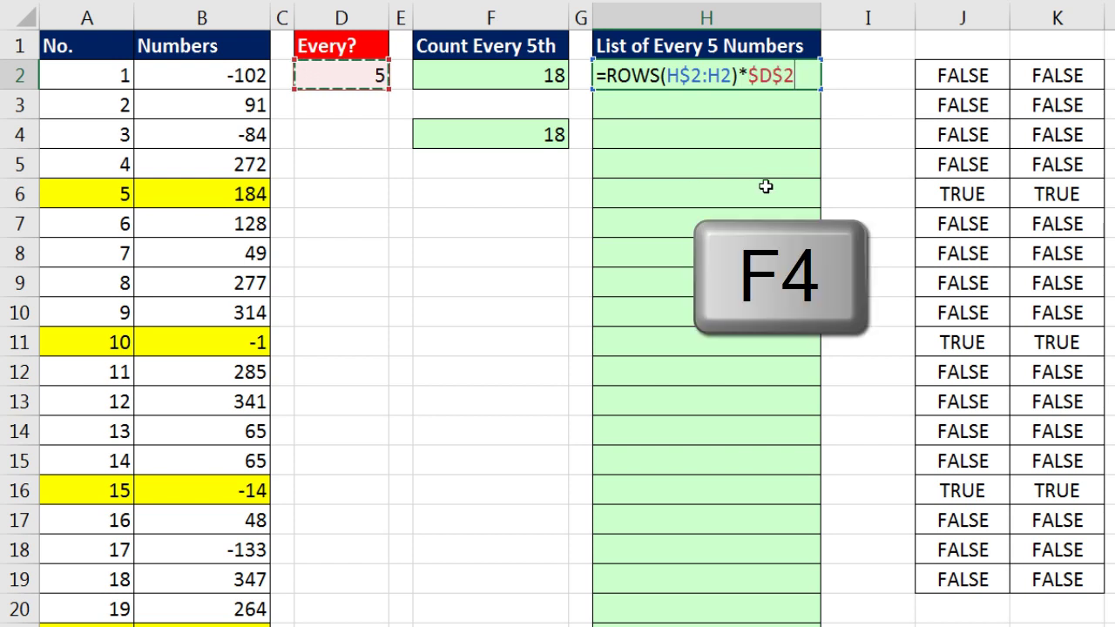
key(ctrl+Return)
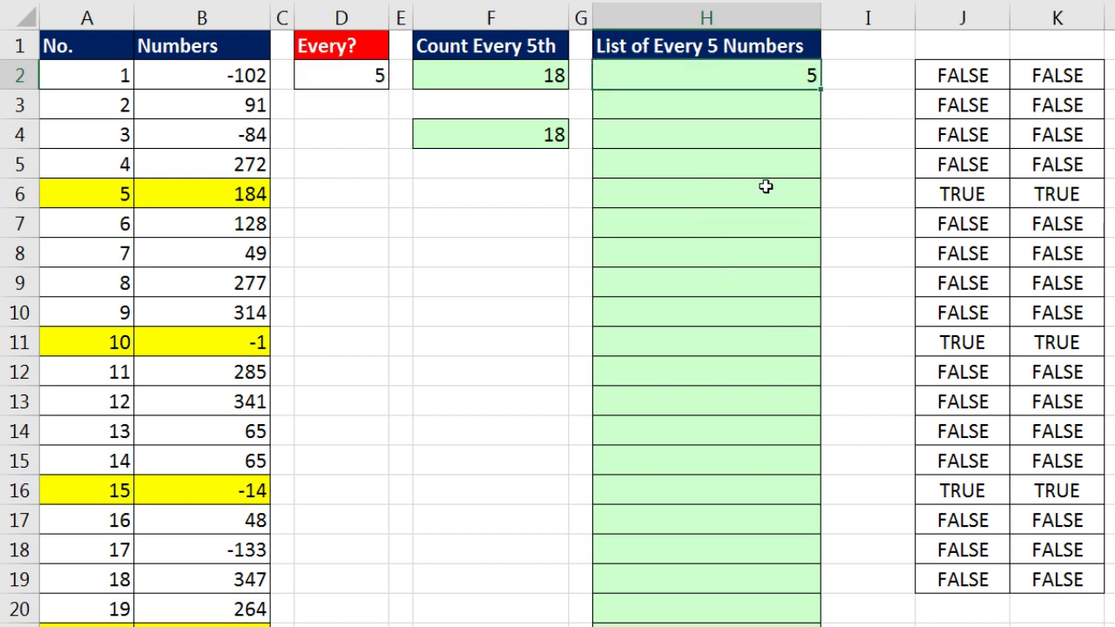
drag(821, 89, 794, 259)
scroll(801, 456, up, 7)
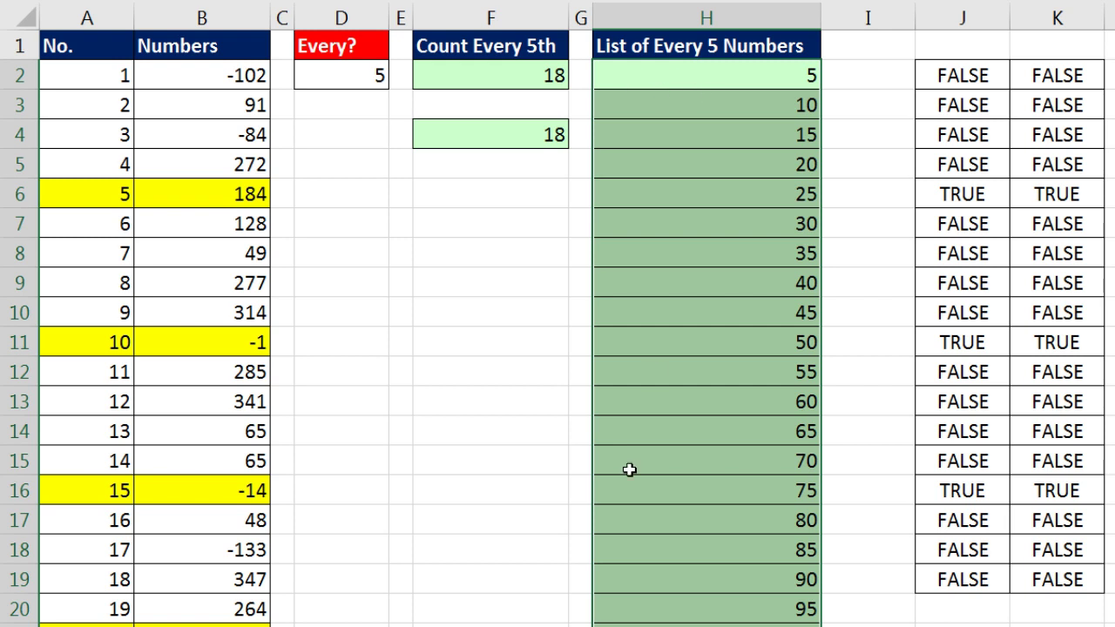
Step: Wrap H2's multiples formula in INDEX over the absolute Numbers range $B$2:$B$94
key(F2)
key(F2)
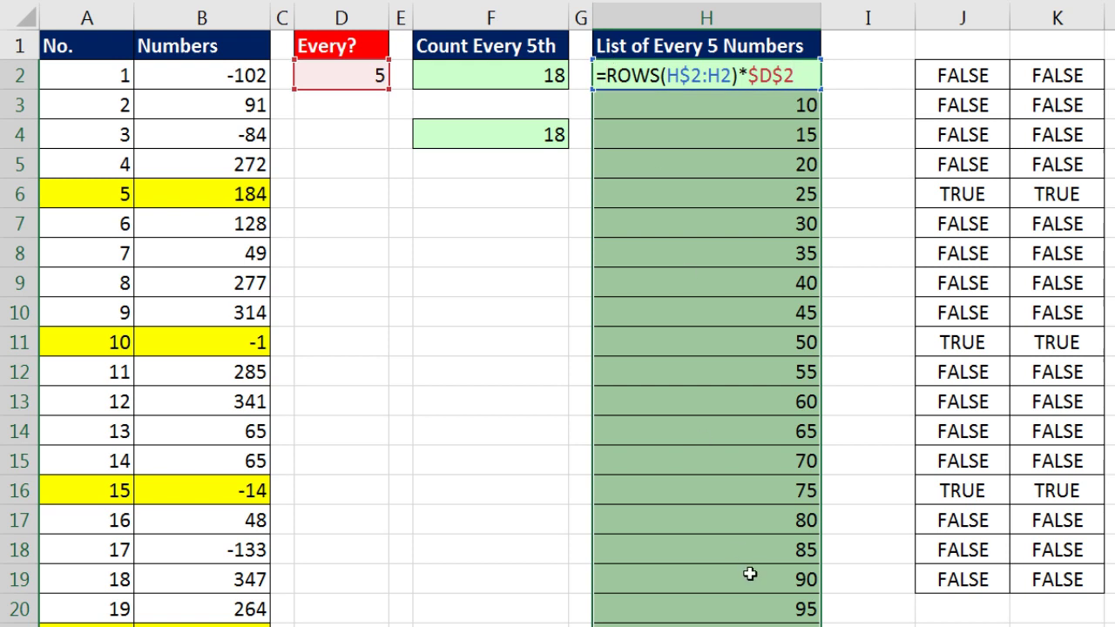
text(in)
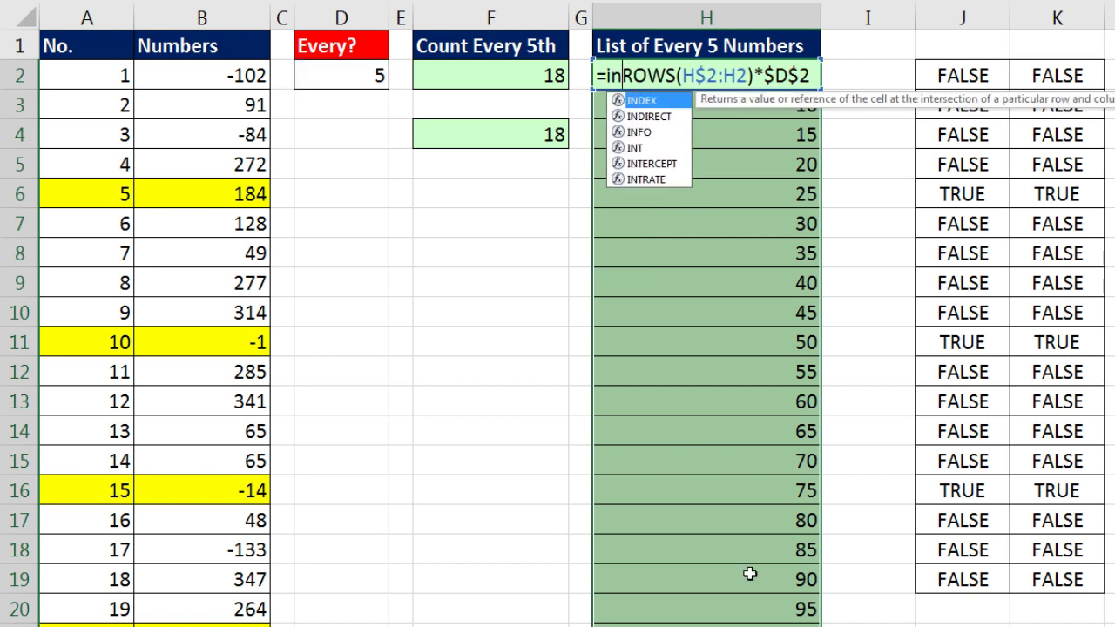
key(Tab)
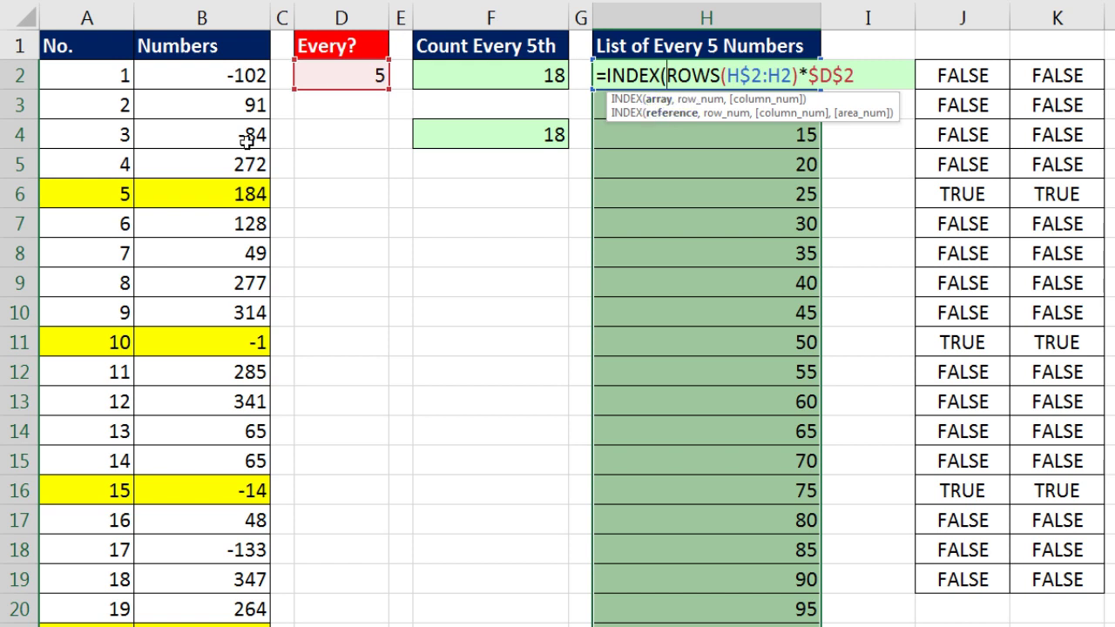
click(223, 74)
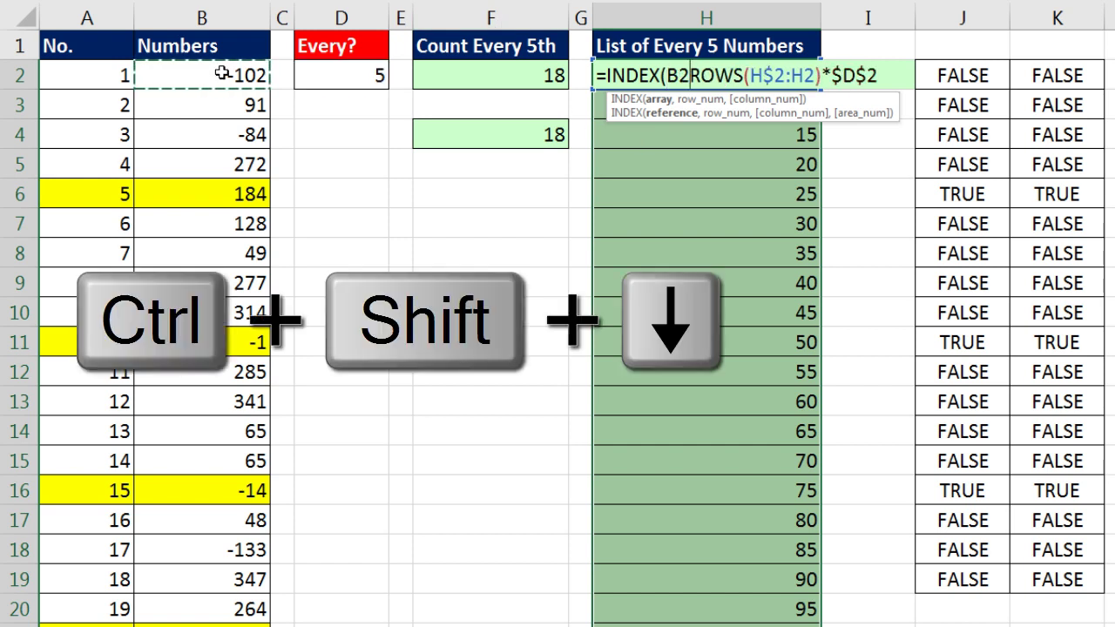
key(ctrl+shift+Down)
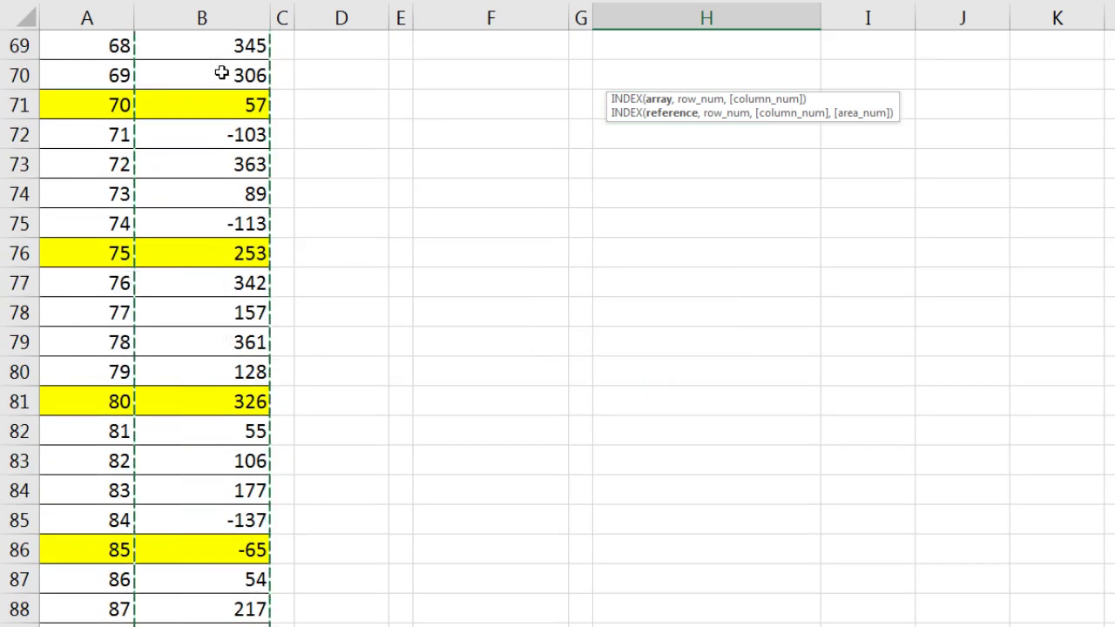
key(F4)
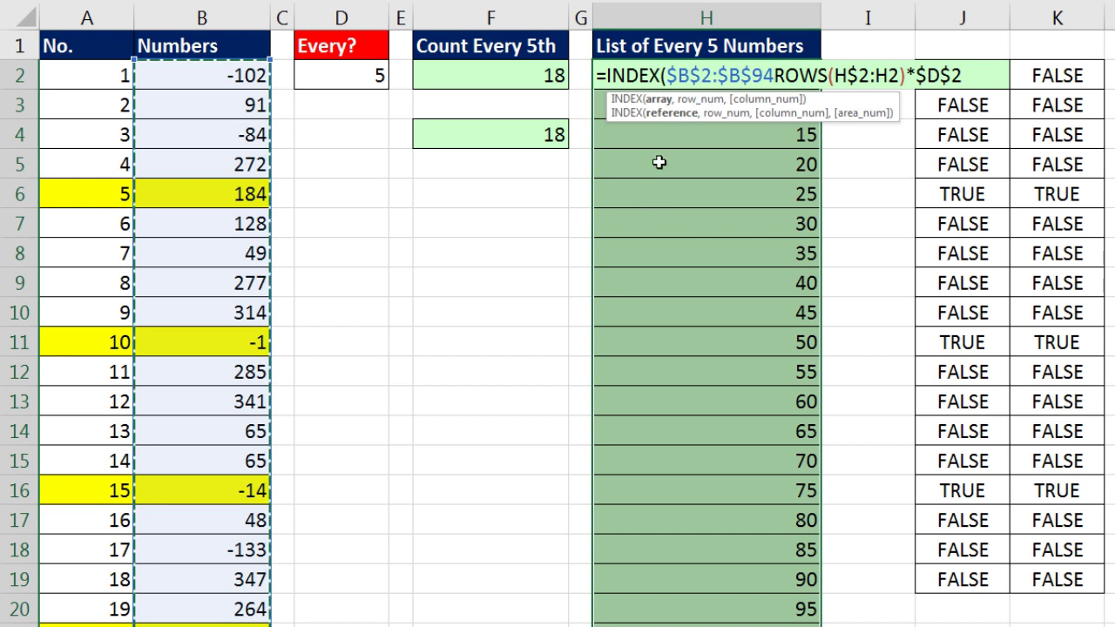
text(,)
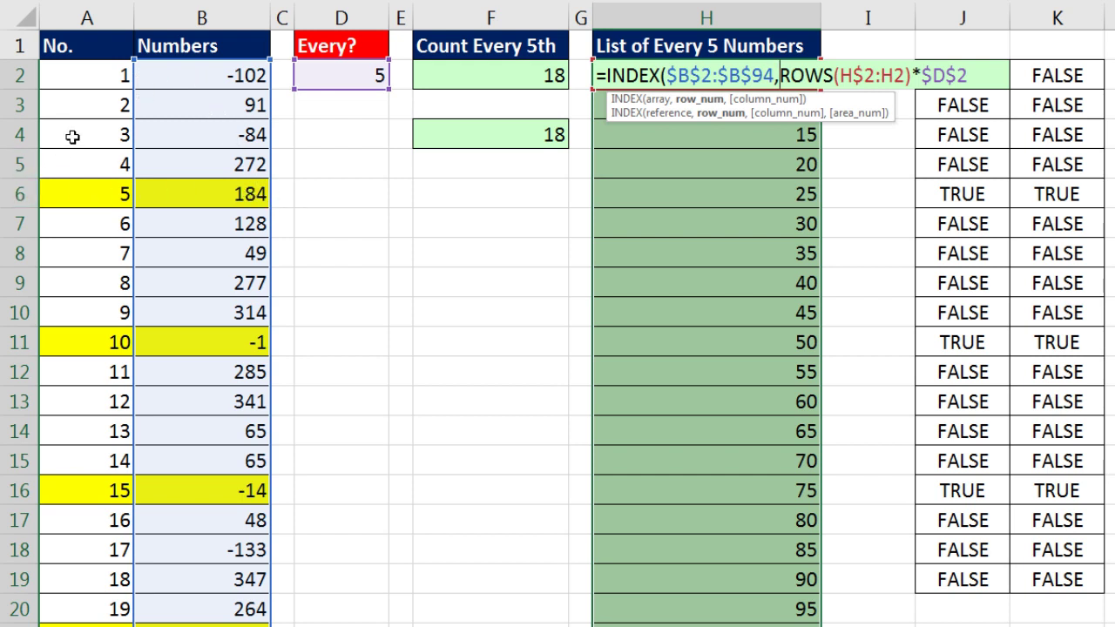
click(702, 101)
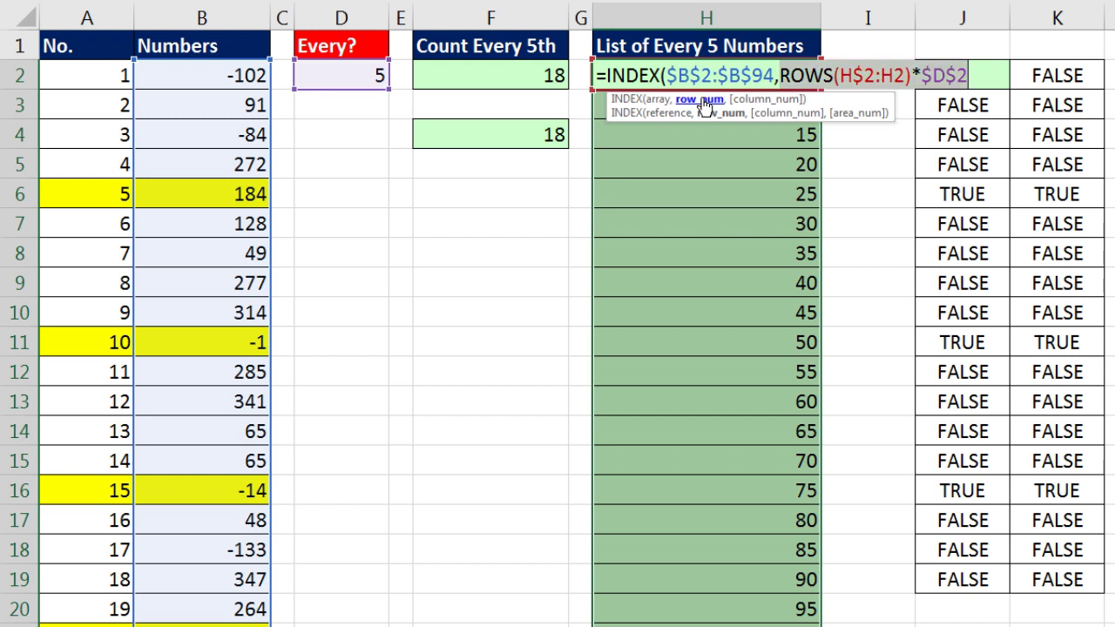
click(973, 76)
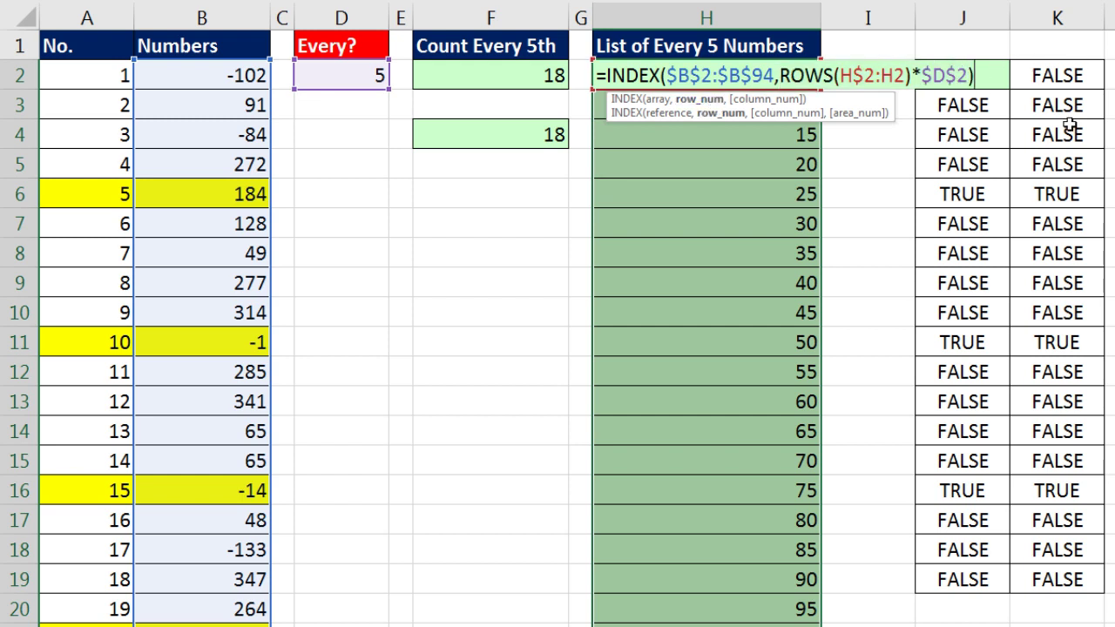
text())
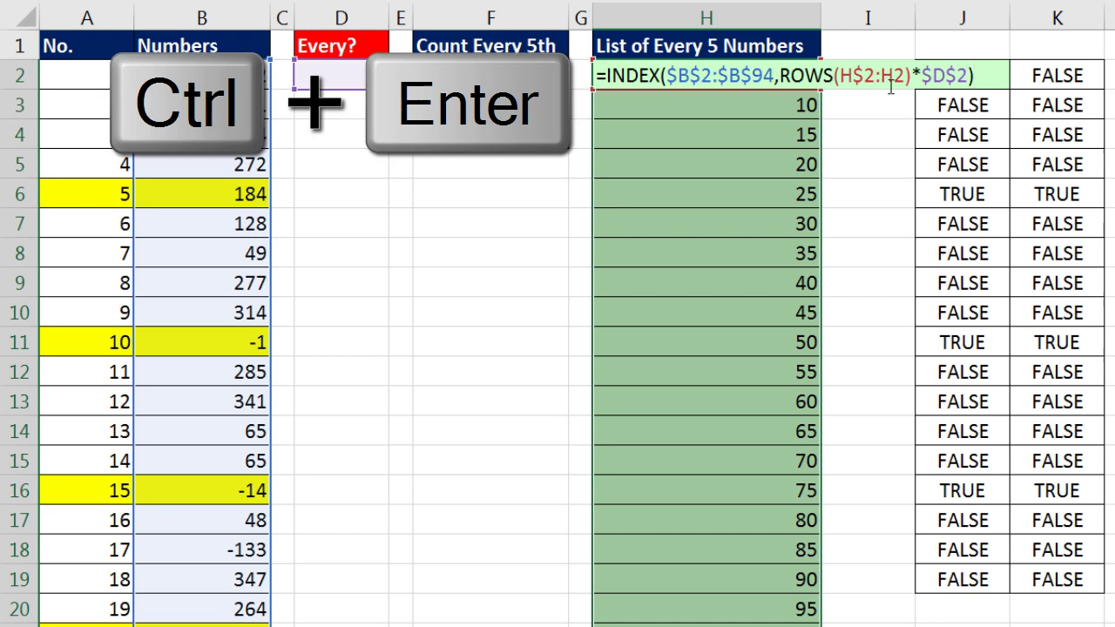
Step: Commit the INDEX formula to H2:H20, listing 184, -1, -14 … followed by #REF! errors
key(ctrl+Return)
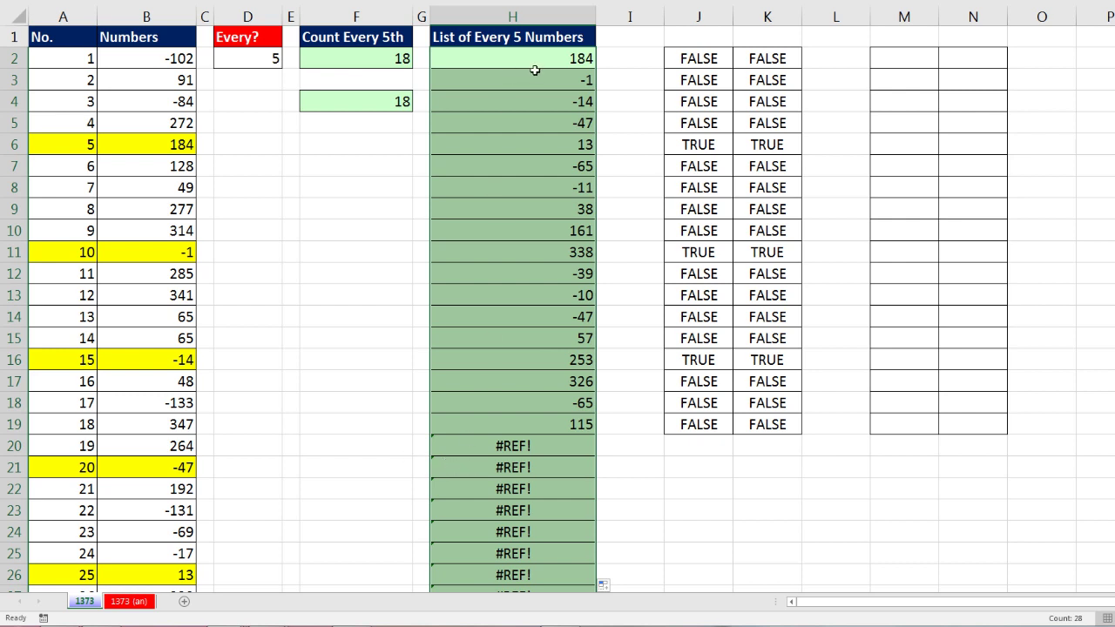
Step: Put plain IF in front of INDEX in H2's formula, discarding the IFERROR suggestion
key(F2)
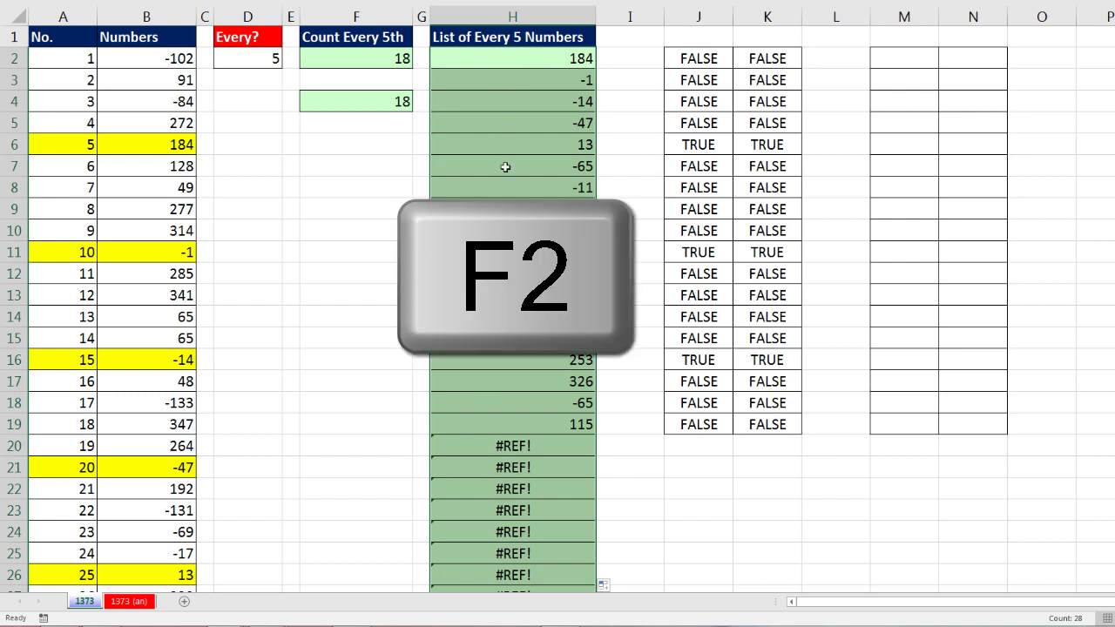
click(440, 59)
text(if)
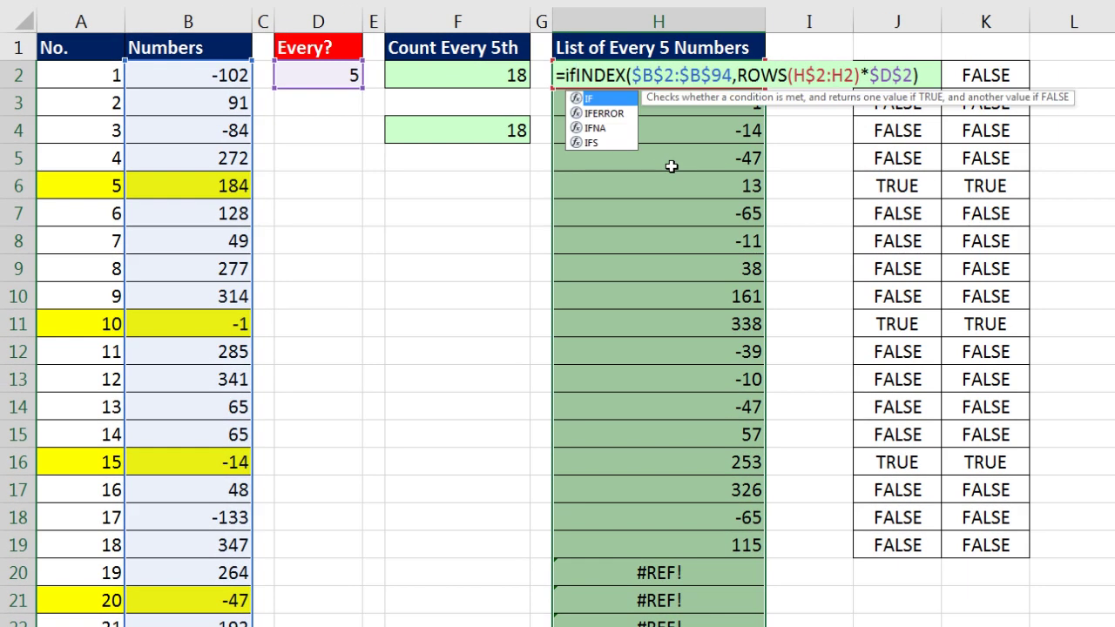
key(Down)
key(Tab)
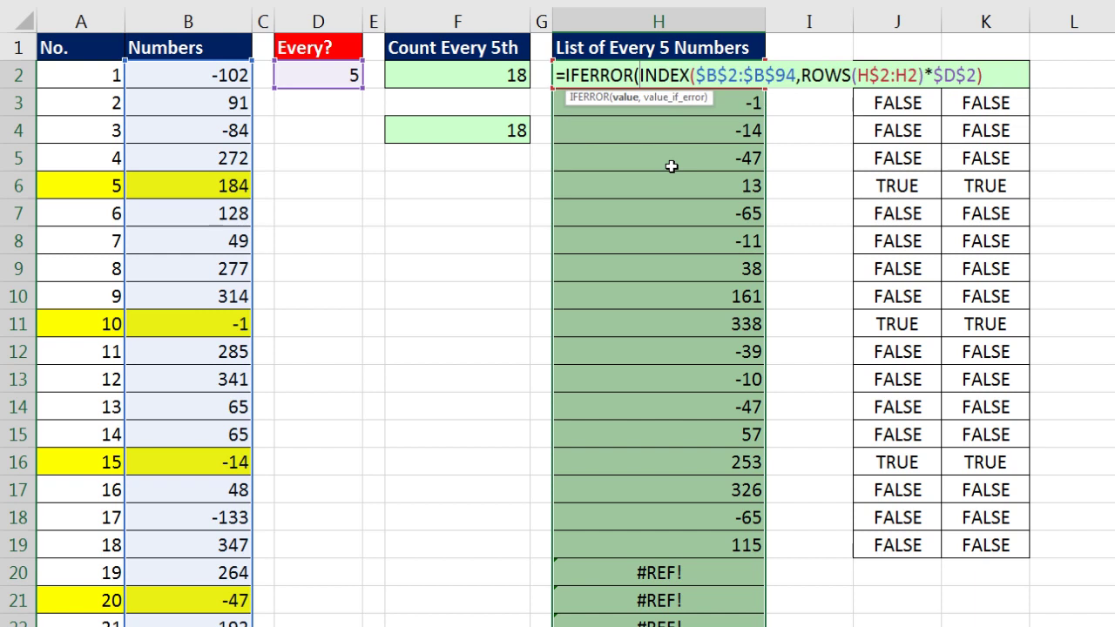
key(BackSpace)
key(BackSpace)
key(BackSpace)
key(BackSpace)
key(BackSpace)
key(BackSpace)
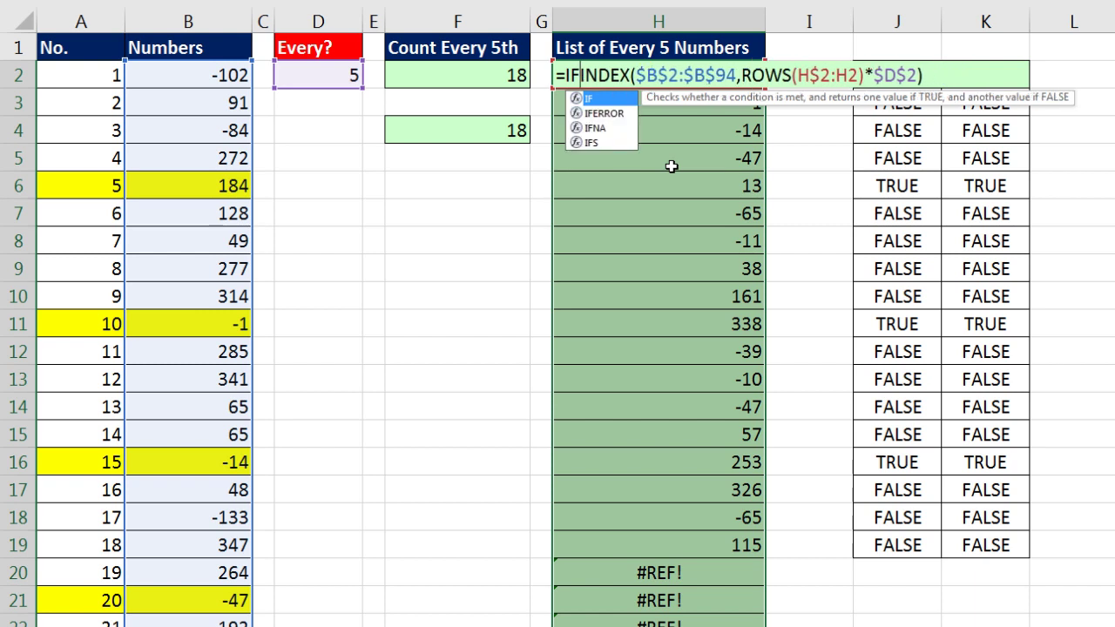
text(()
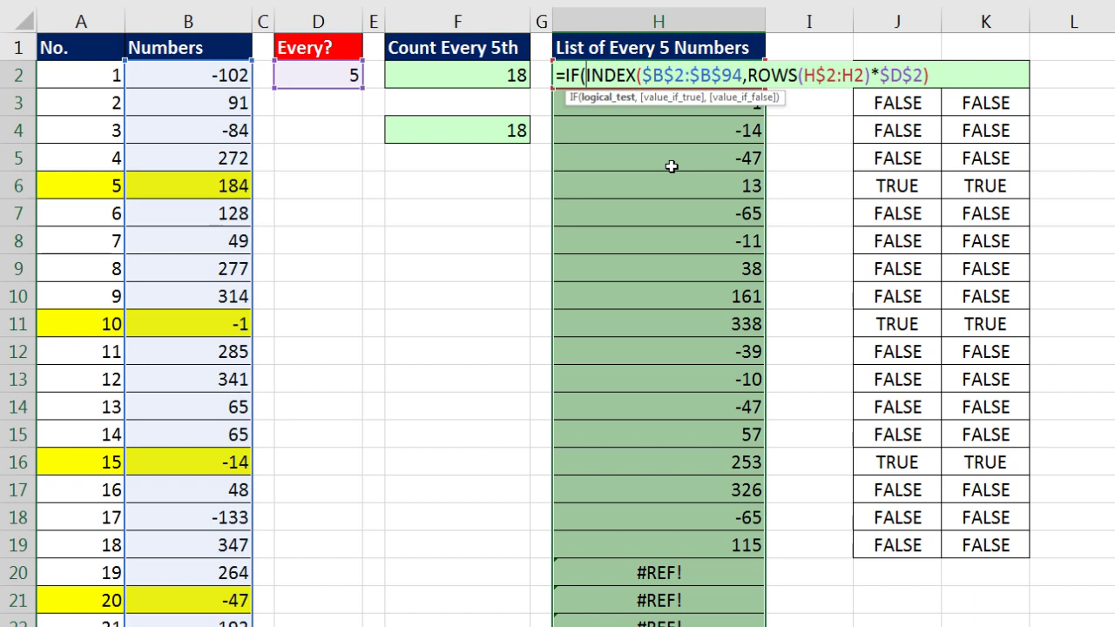
key(BackSpace)
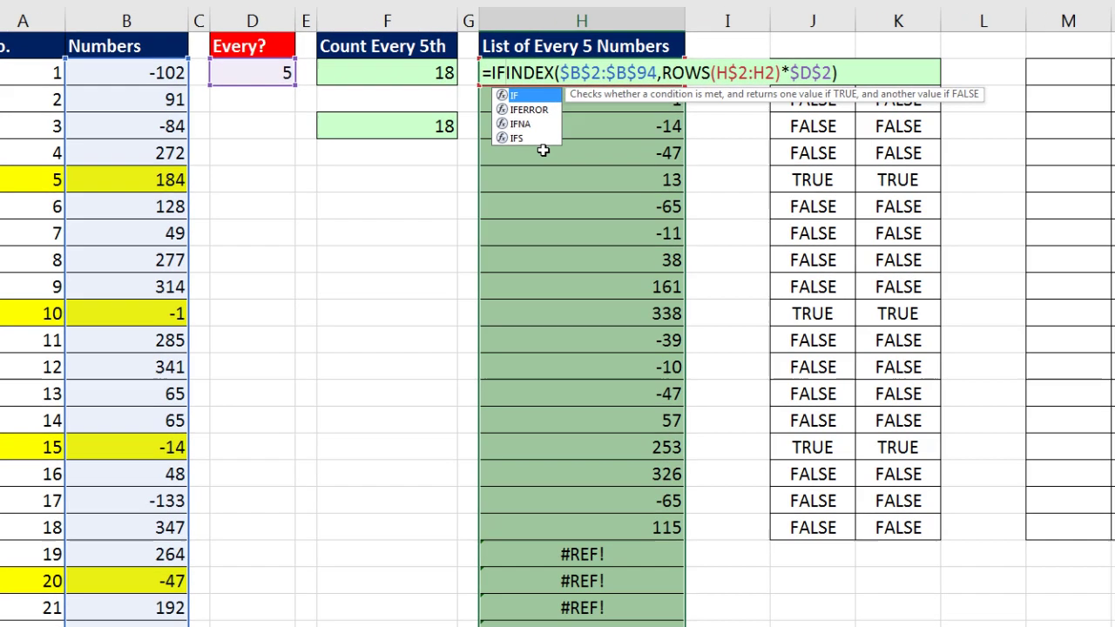
Step: Give IF the test ROWS(H$2:H2)>$F$2, reusing the copied ROWS(H$2:H2) part
text(()
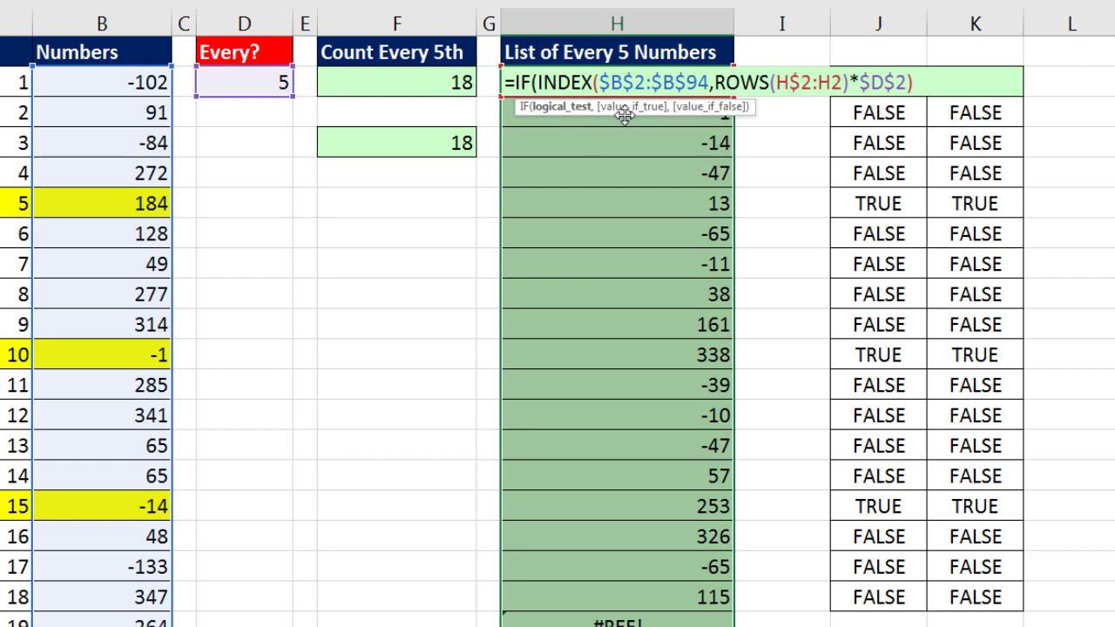
drag(734, 80, 850, 82)
key(ctrl+c)
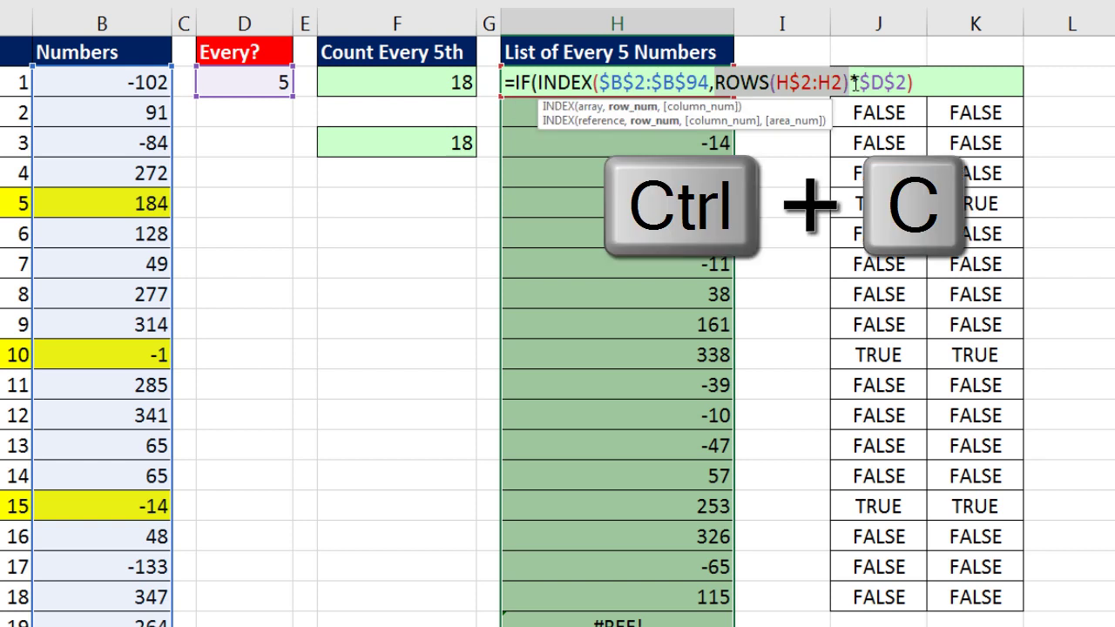
click(539, 81)
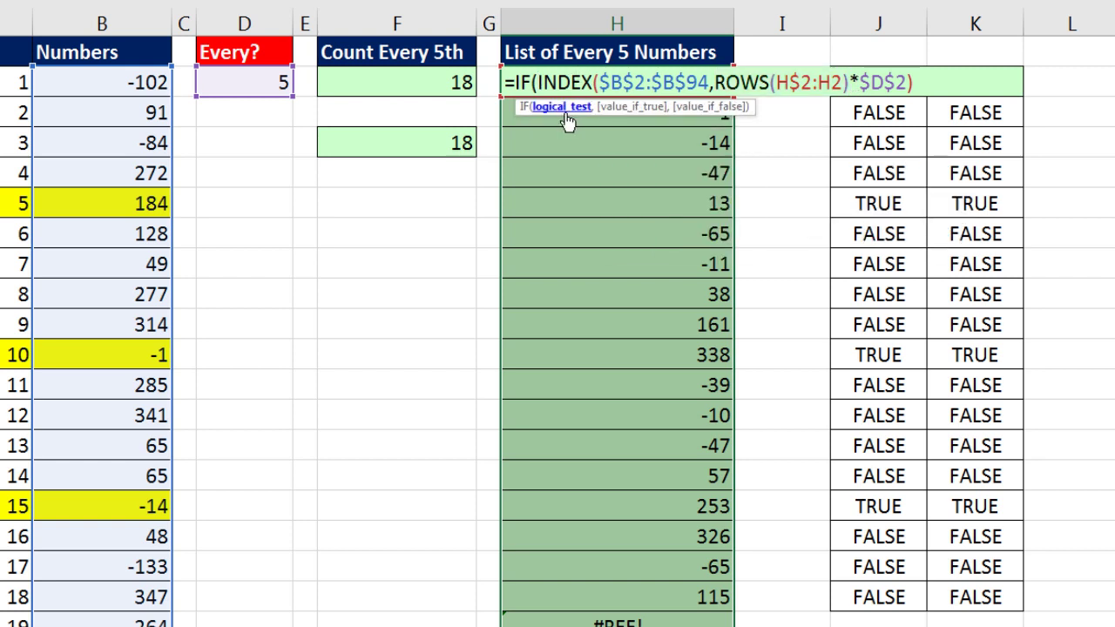
text(,)
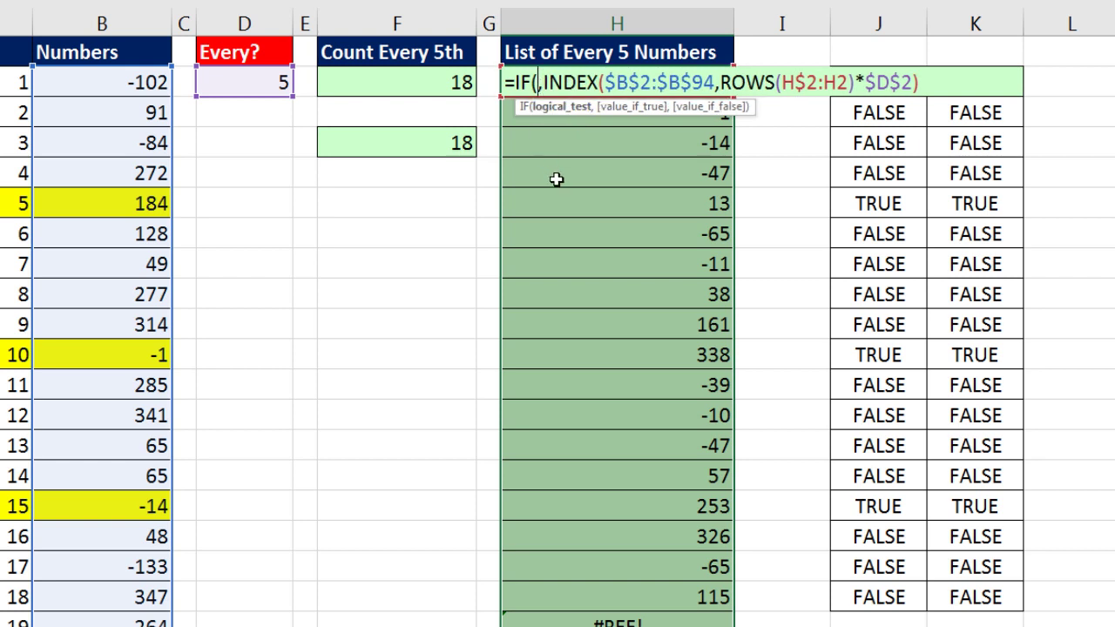
key(ctrl+v)
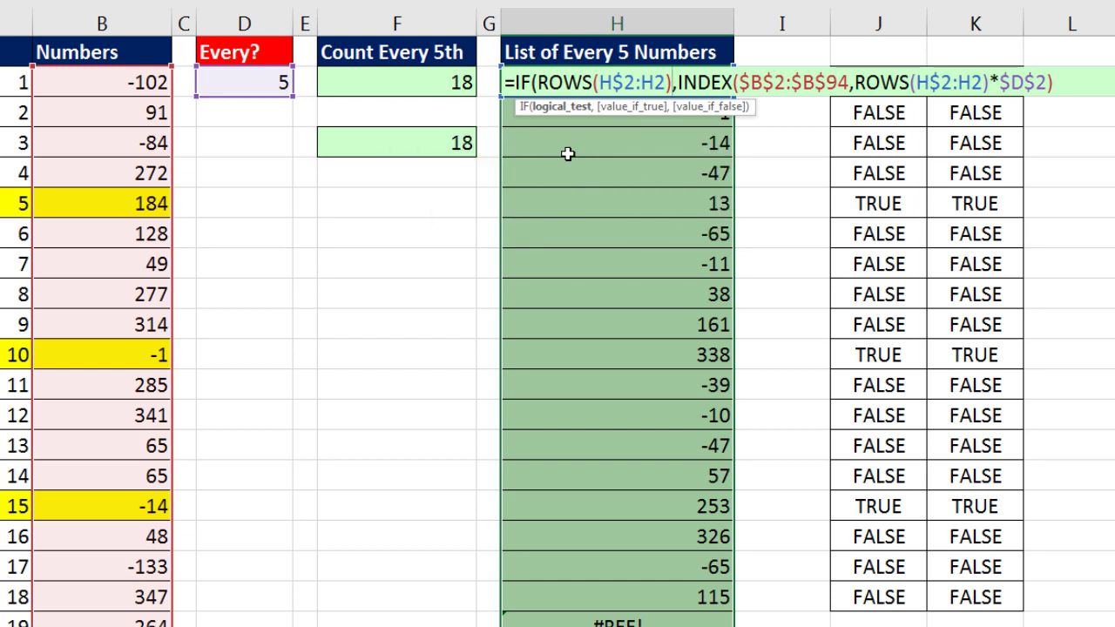
text(>)
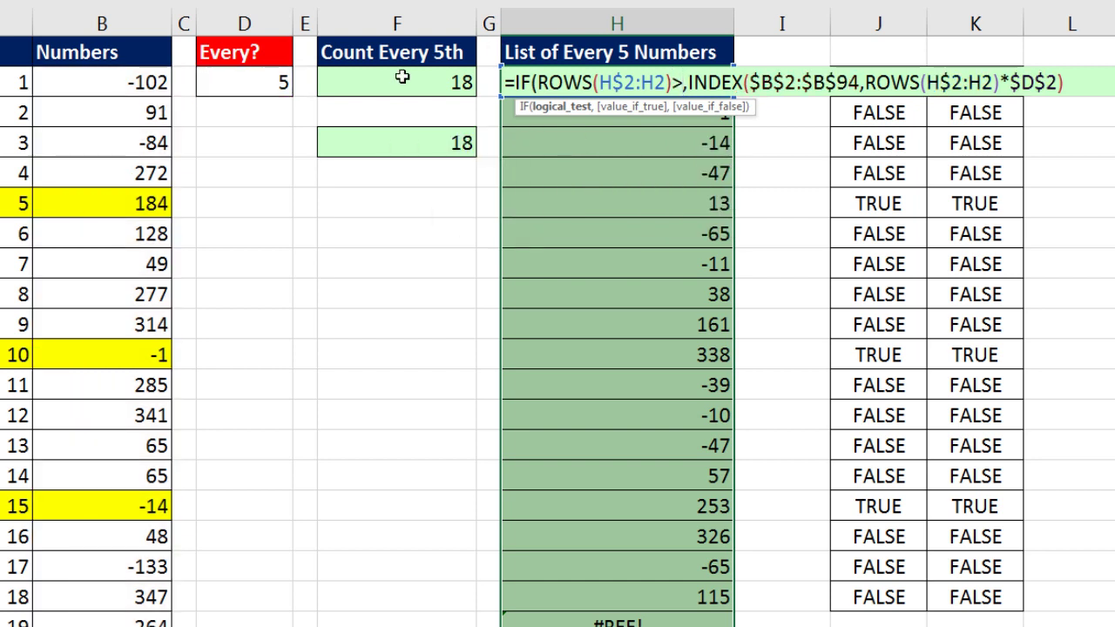
click(401, 78)
key(F4)
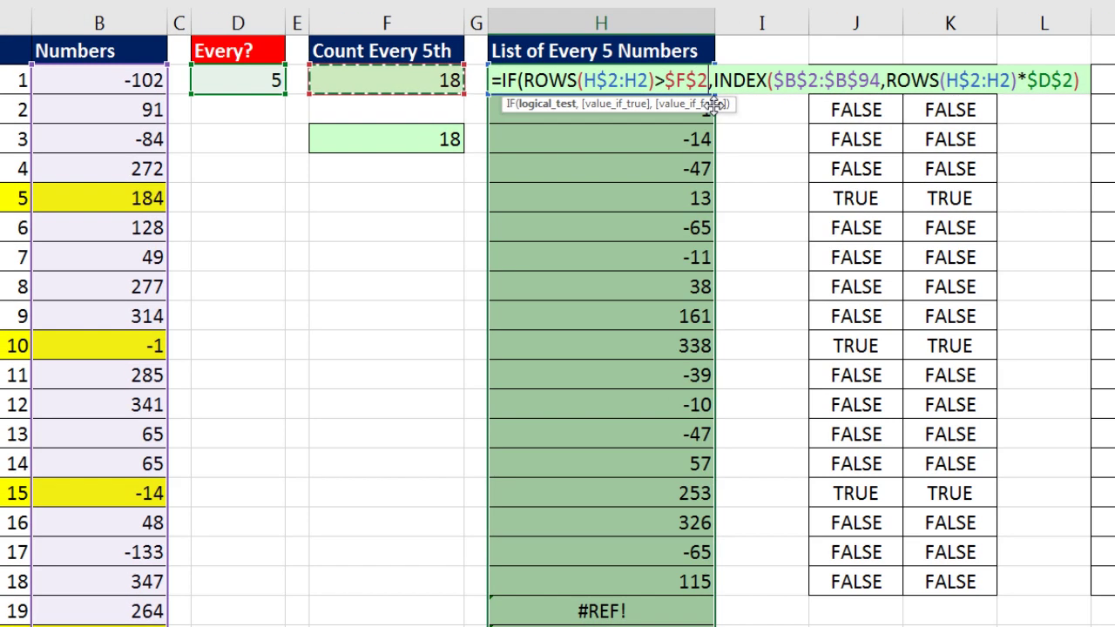
Step: Return "" when true, close the IF, and enter it in all list cells
text(,)
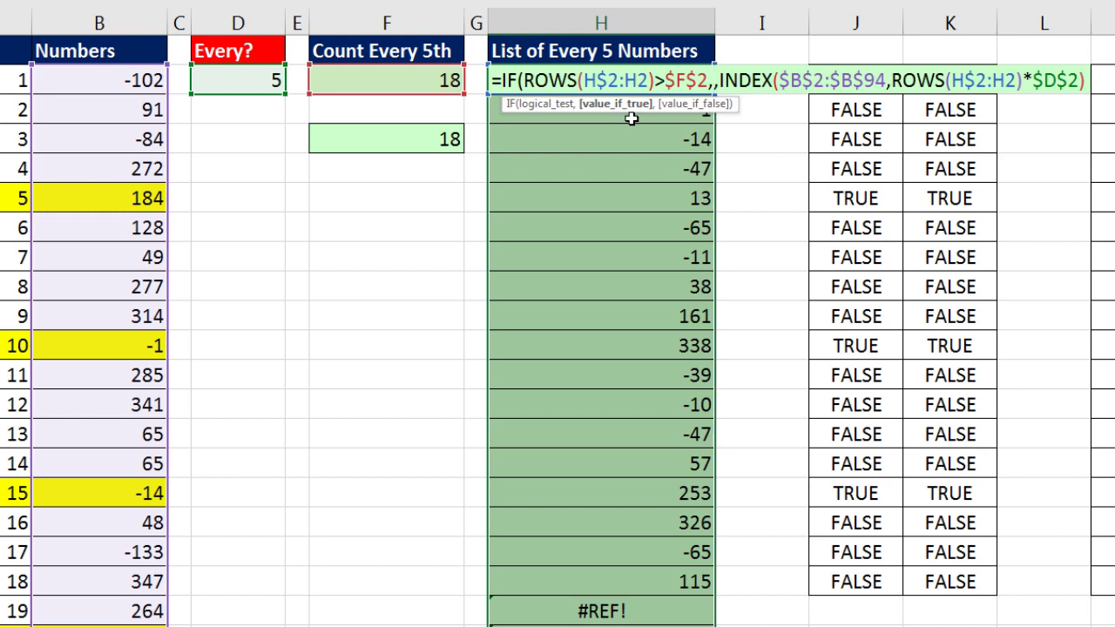
key(BackSpace)
text(")
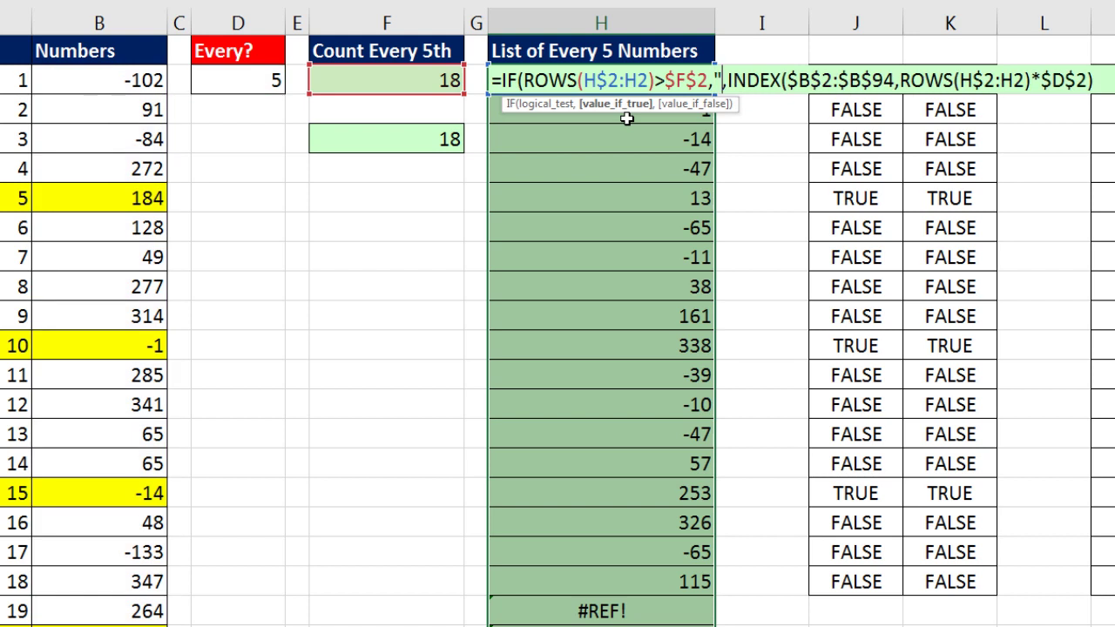
text(")
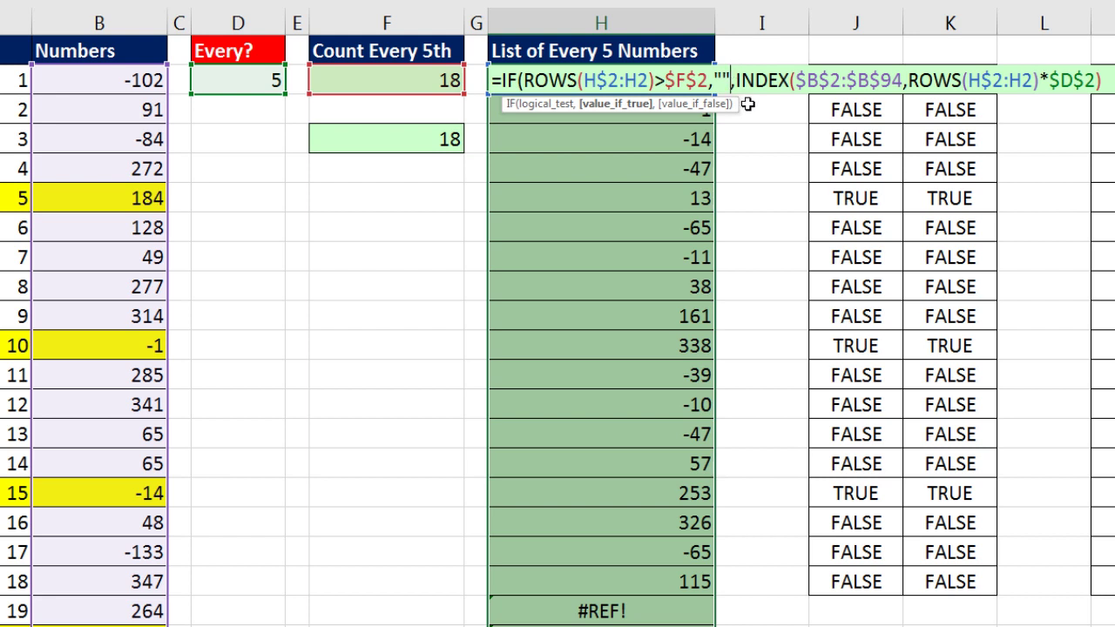
click(699, 107)
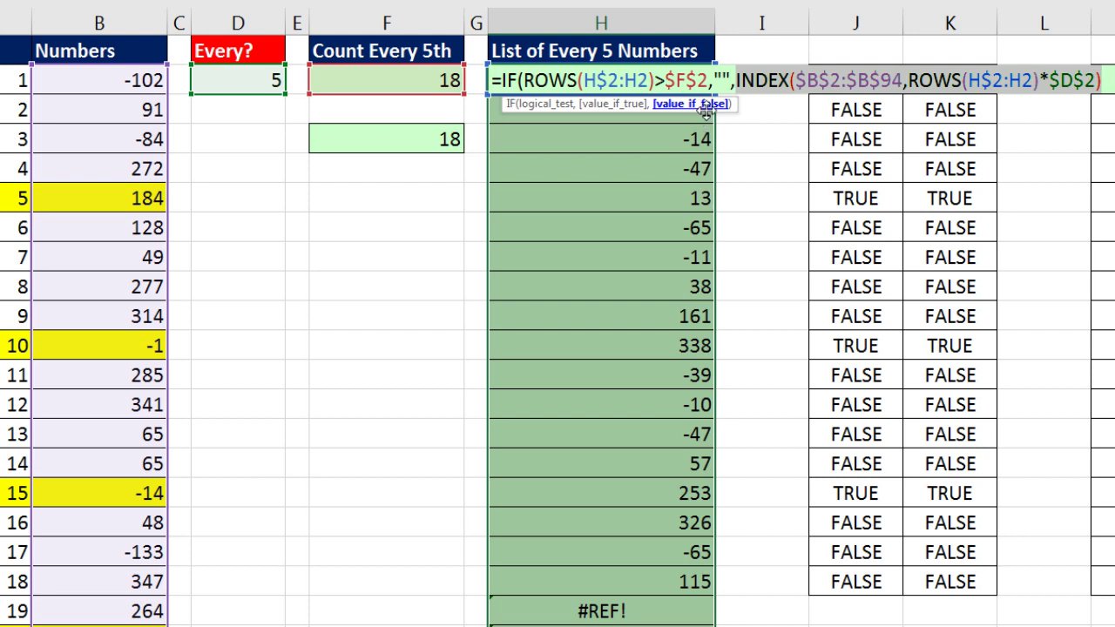
click(1102, 80)
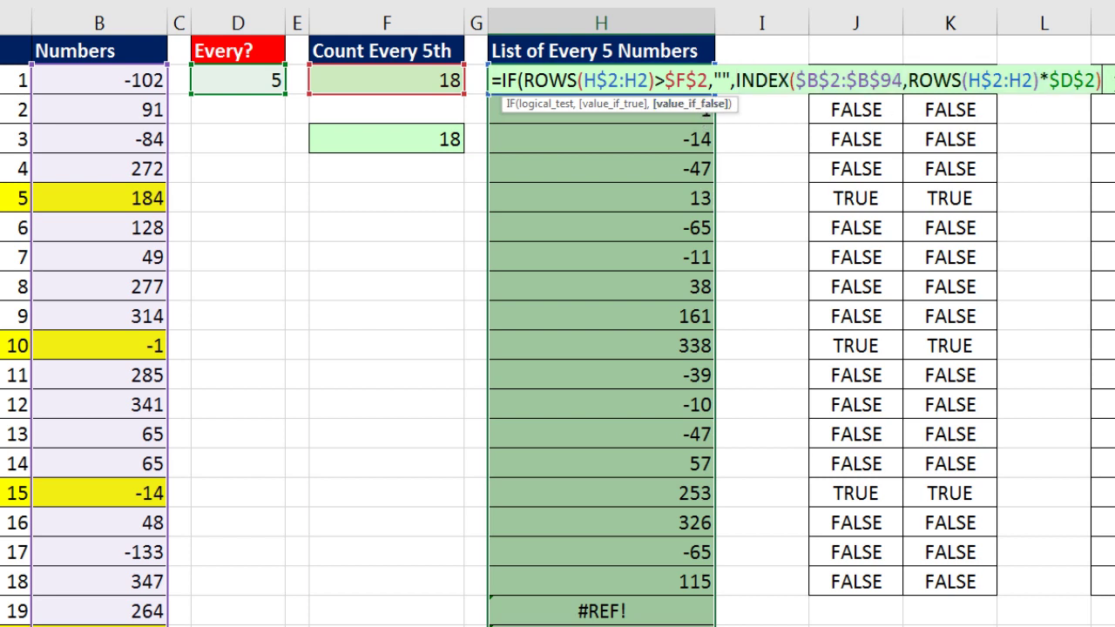
text())
key(ctrl+Return)
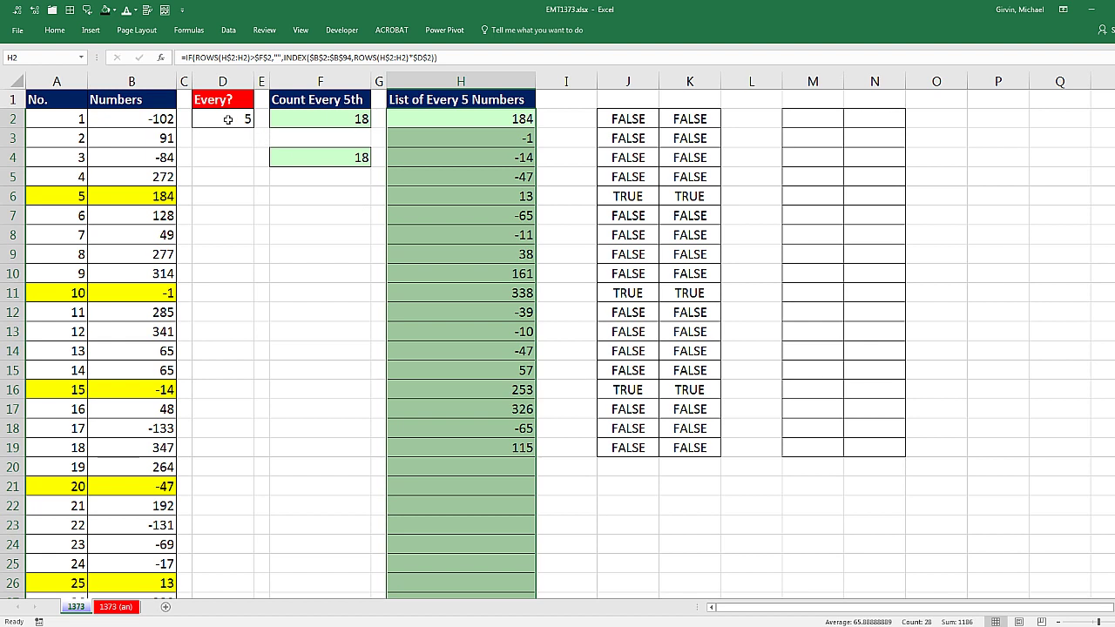
click(230, 118)
text(3)
key(ctrl+Return)
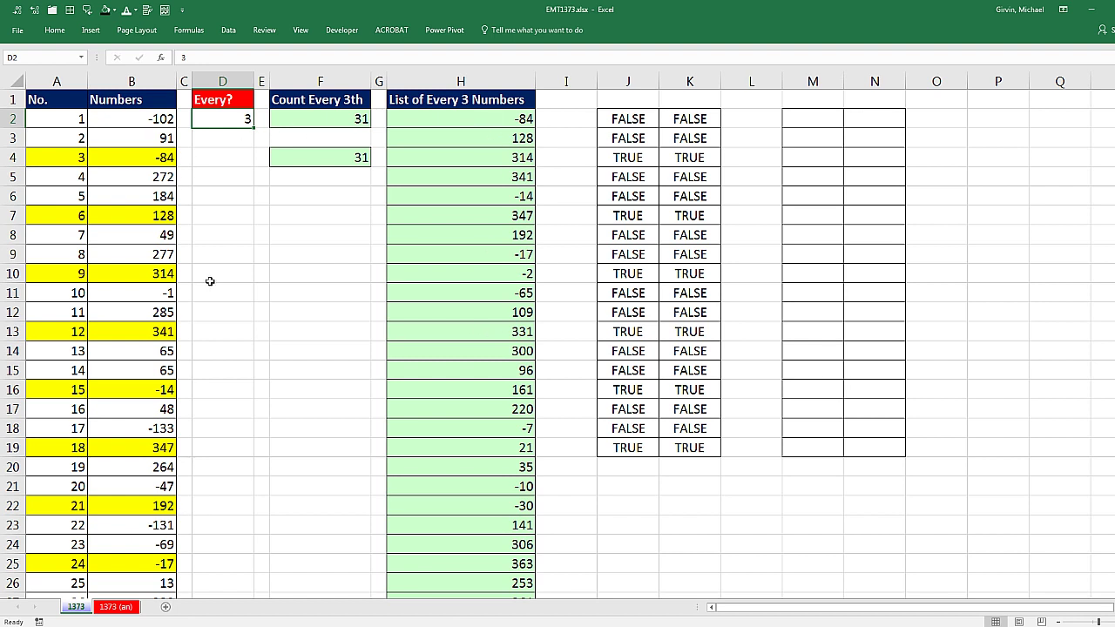
text(7)
key(ctrl+Return)
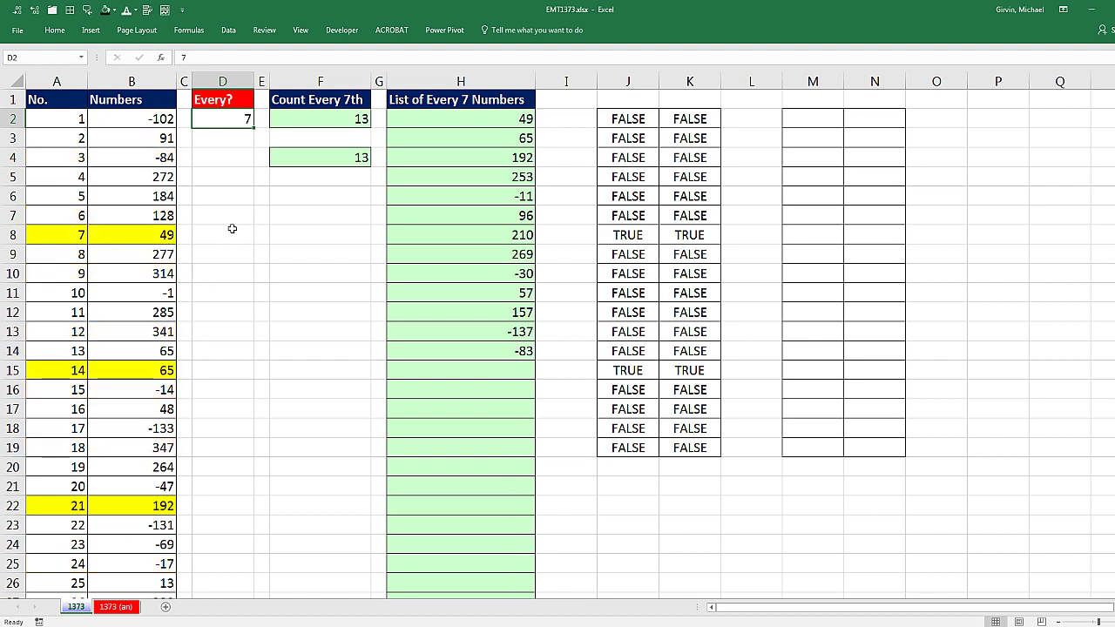
text(5)
key(ctrl+Return)
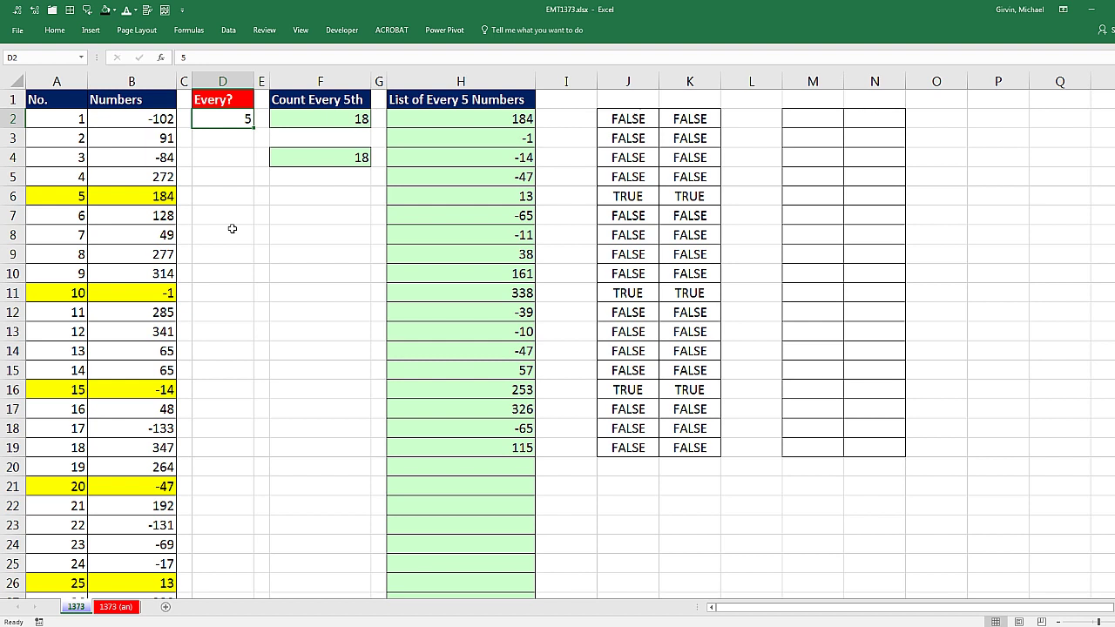